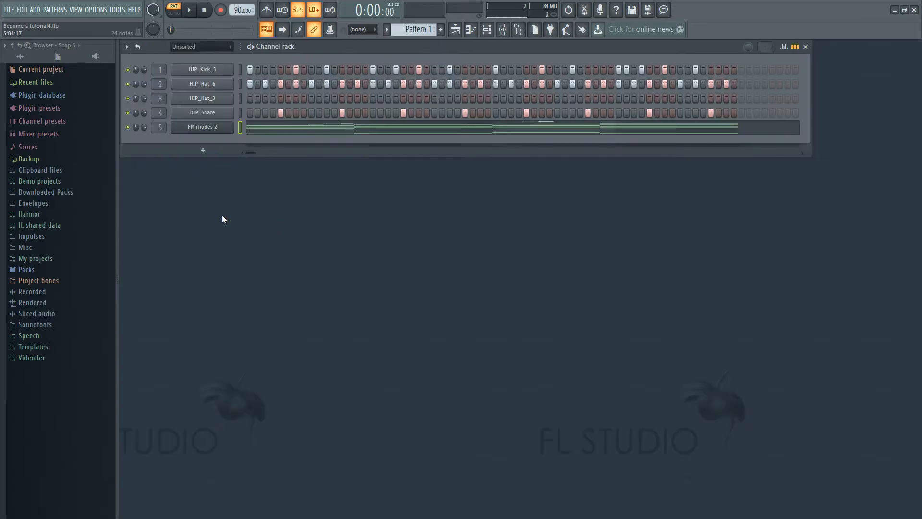
Step: Open the FM rhodes 2 channel's piano roll and examine its chord, bass and melody notes
left_click(293, 131)
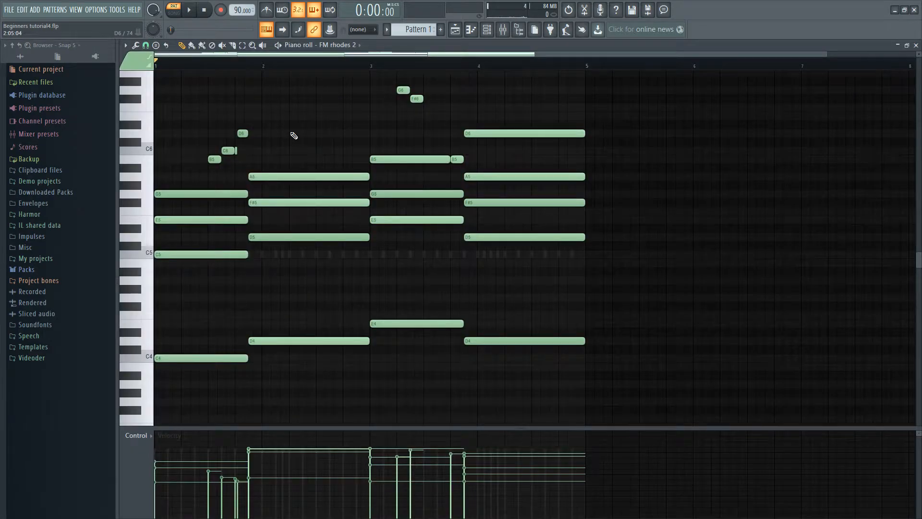
scroll(345, 166, "down", 3)
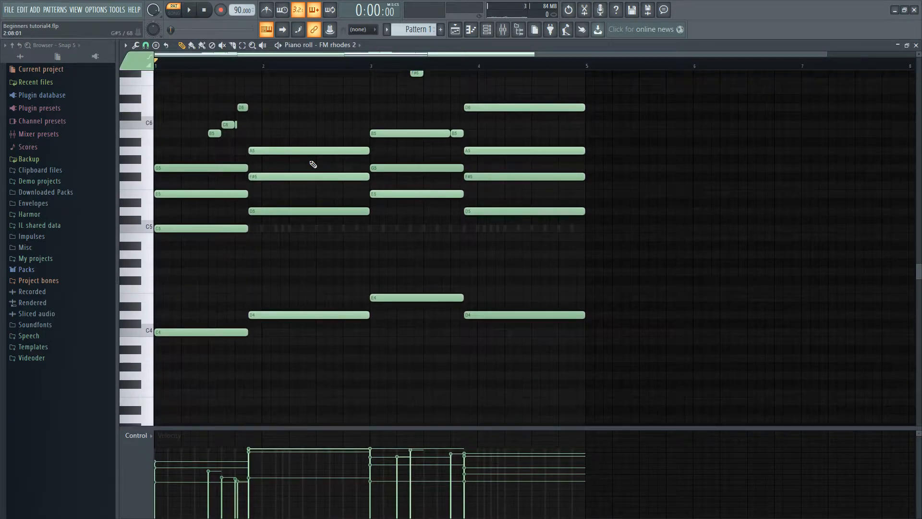
scroll(457, 210, "up", 20)
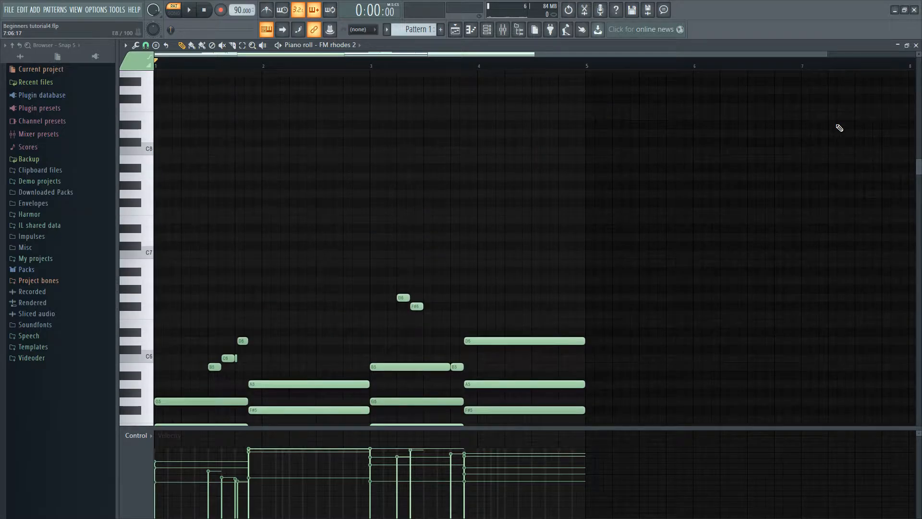
scroll(684, 186, "down", 20)
key("F7")
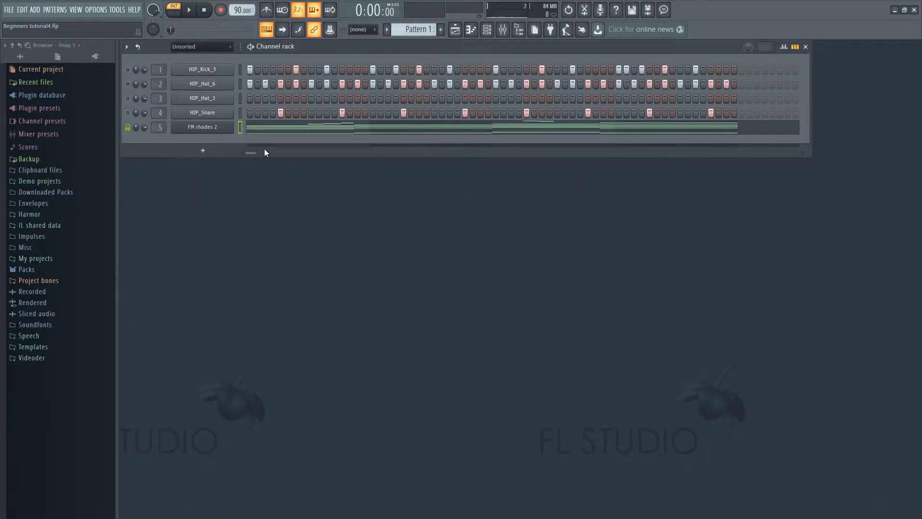
left_click(267, 130)
scroll(269, 239, "up", 4)
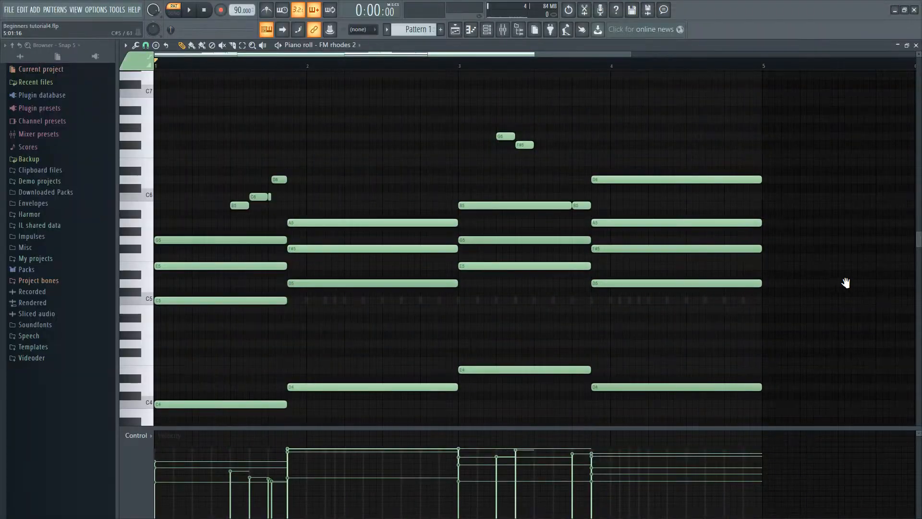
scroll(341, 301, "down", 4)
scroll(612, 276, "up", 2, "ctrl")
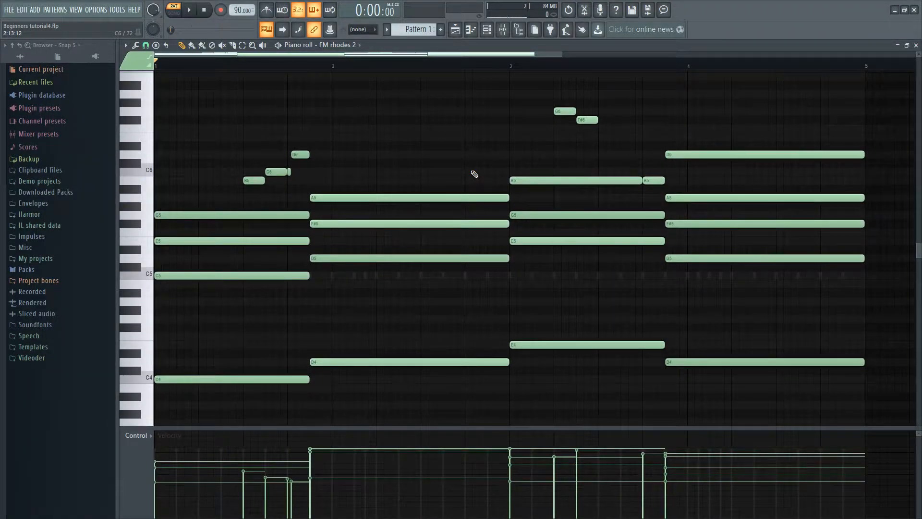
scroll(475, 174, "up", 1)
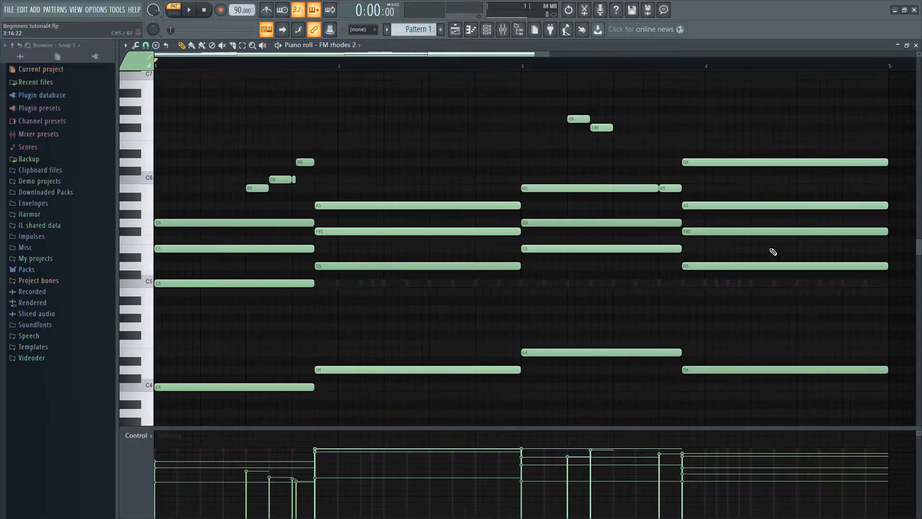
left_click_drag(202, 315, 202, 258)
scroll(202, 257, "up", 2)
left_click_drag(483, 337, 500, 418)
scroll(680, 233, "down", 2)
left_click_drag(446, 352, 479, 322)
Step: Show the channel rack over the piano roll and play the pattern to hear the FM rhodes 2 melody
key("F6")
key("F6")
key("F6")
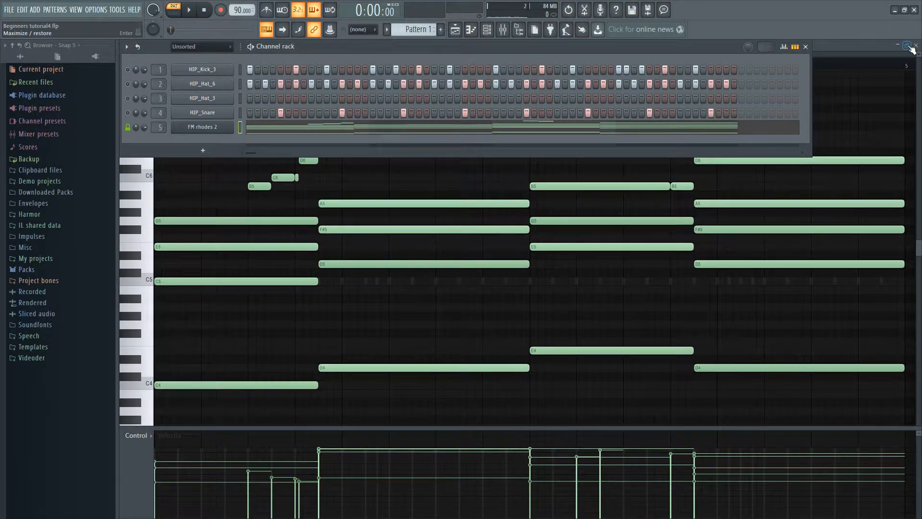
key("space")
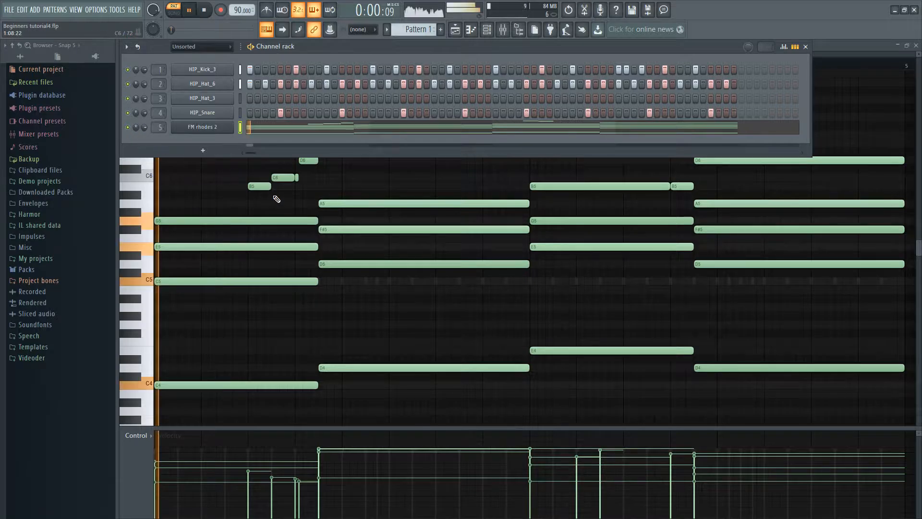
key("F6")
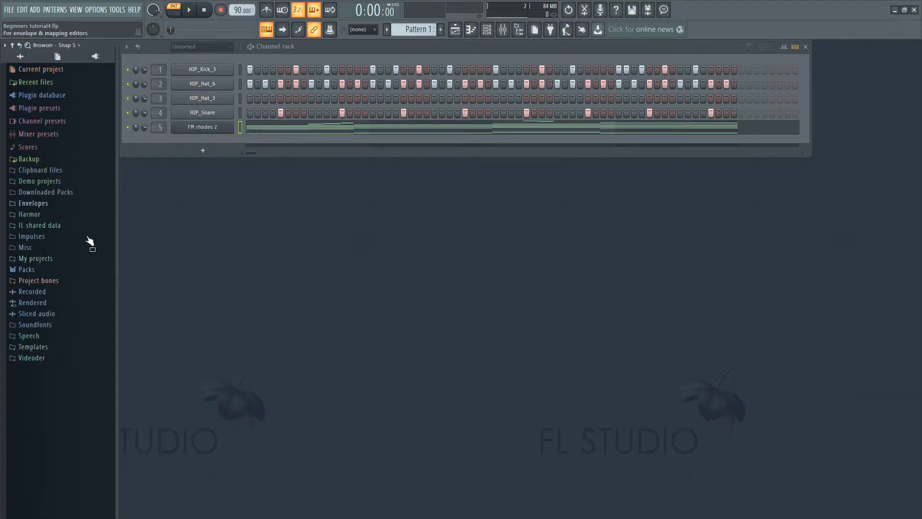
Step: Replace the FM rhodes 2 instrument with reFX Nexus, keeping the channel's notes
right_click(231, 126)
mouse_move(291, 201)
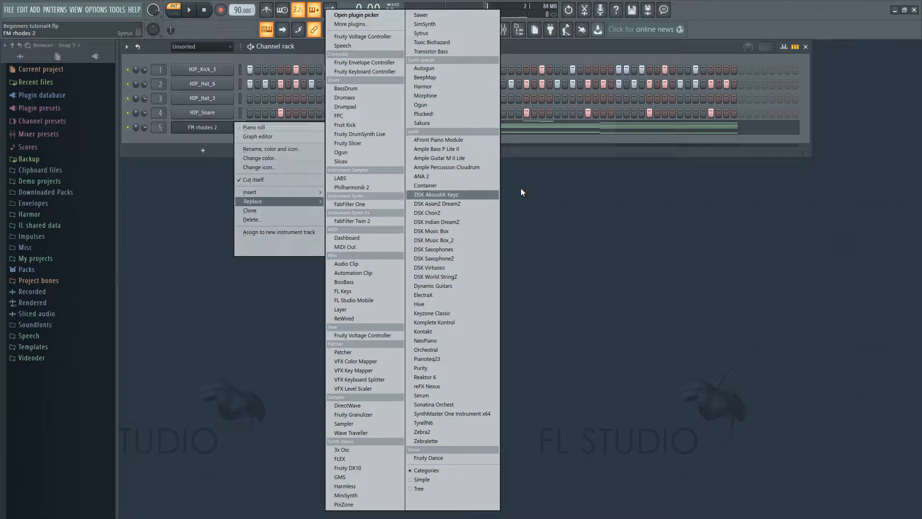
left_click(438, 386)
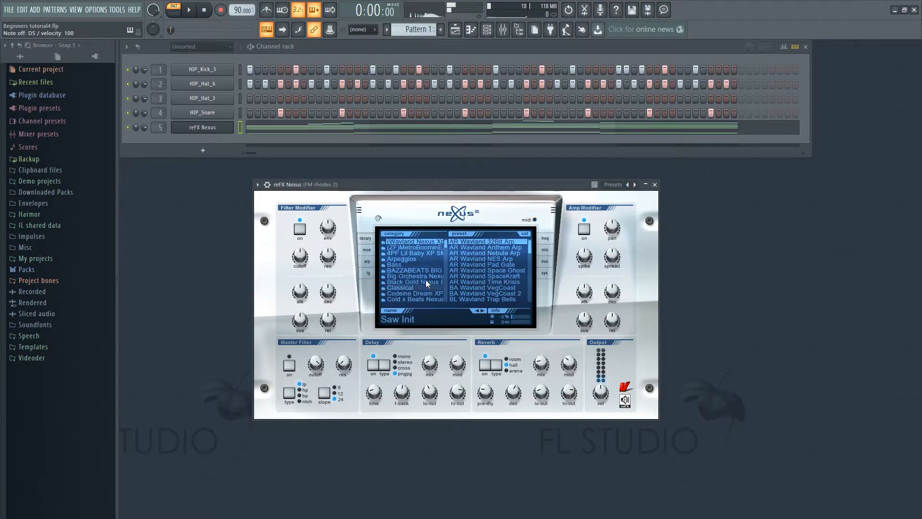
Step: Load the AR 4PF x PFK preset from the 4PF Lil Baby XP category in Nexus and play the pattern with it
scroll(419, 275, "up", 1)
left_click(420, 253)
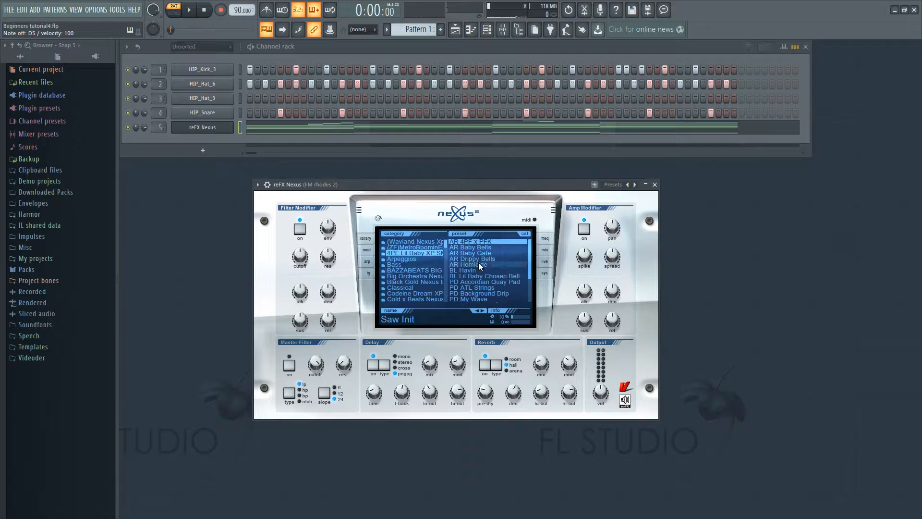
left_click(490, 241)
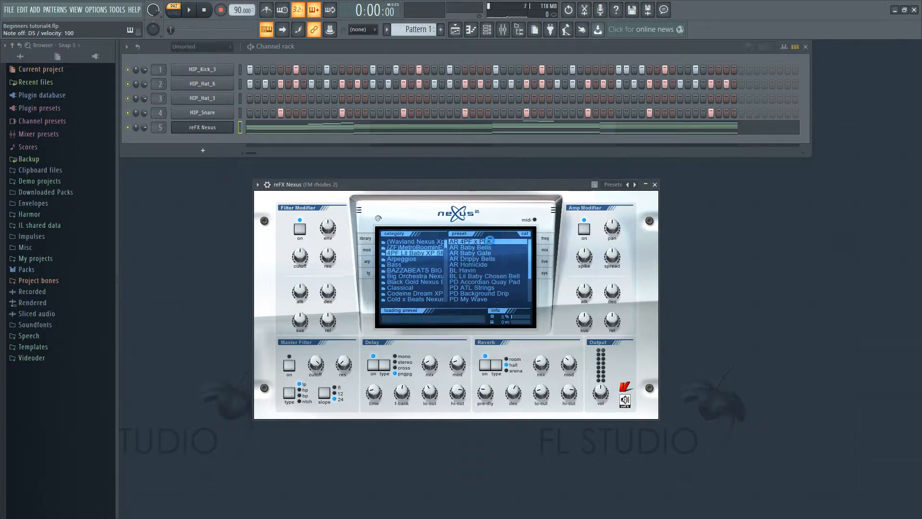
key("space")
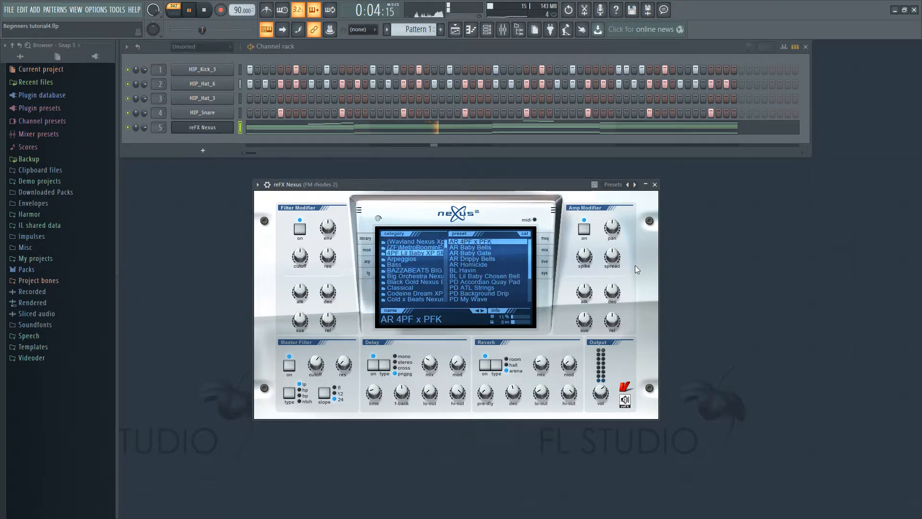
left_click(656, 184)
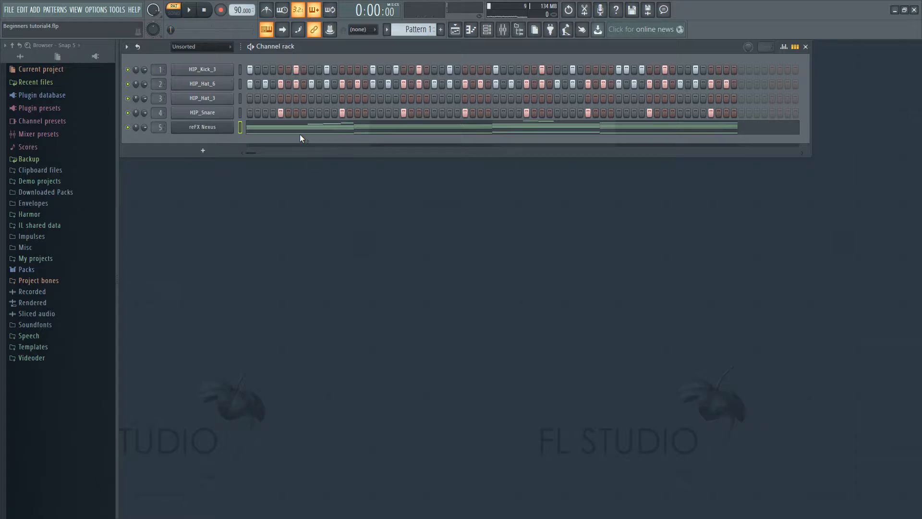
Step: Clone the reFX Nexus channel, check the clone's preset, and mute the clone
key("alt+c")
left_click(214, 143)
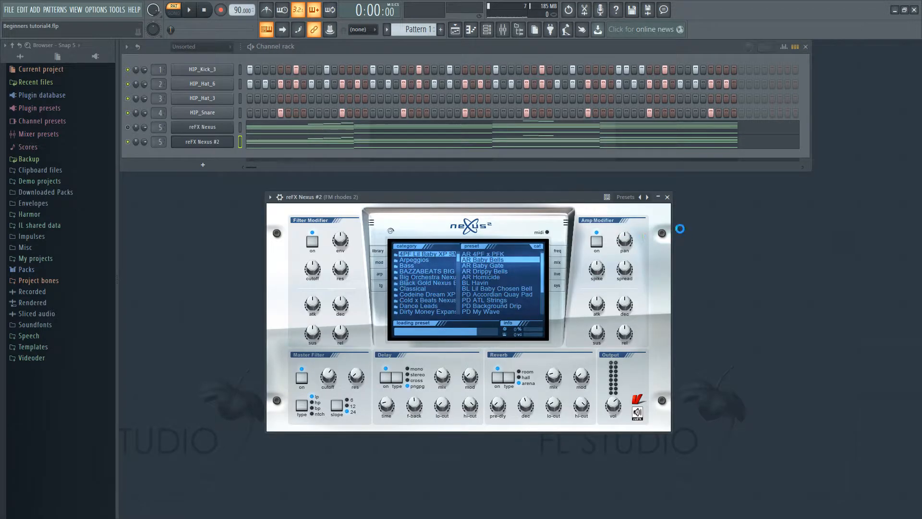
left_click(671, 198)
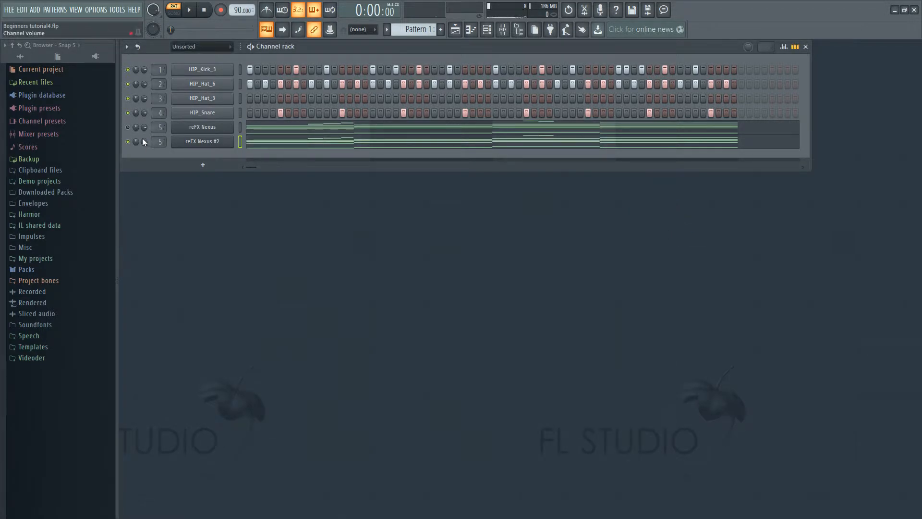
left_click(128, 142)
Step: Audition the AR Baby Gate, AR Drippy Bells and AR Homicide presets in the original reFX Nexus channel, and play it with the clone
left_click(202, 127)
key("space")
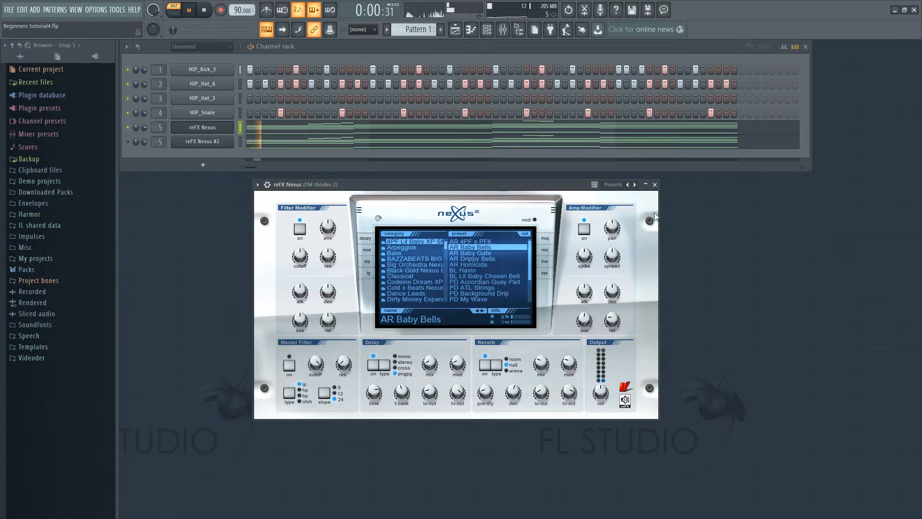
key("space")
left_click(489, 254)
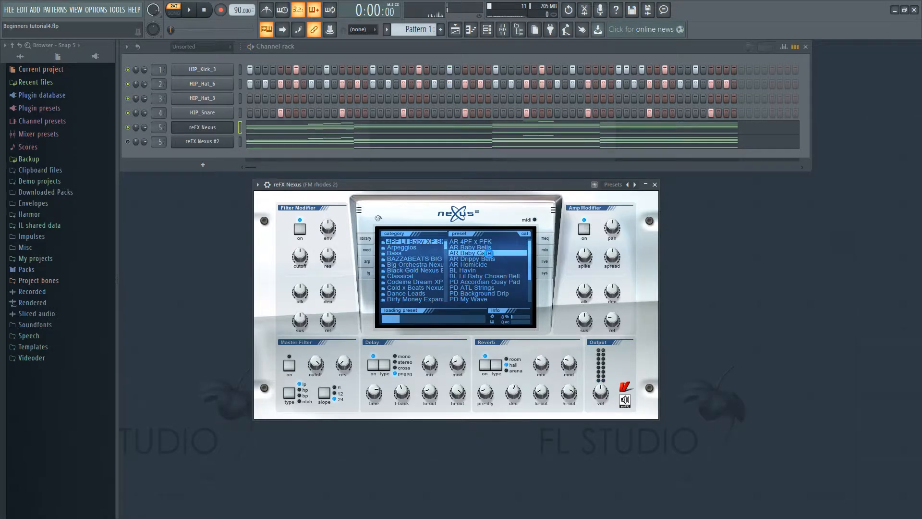
key("space")
left_click(477, 259)
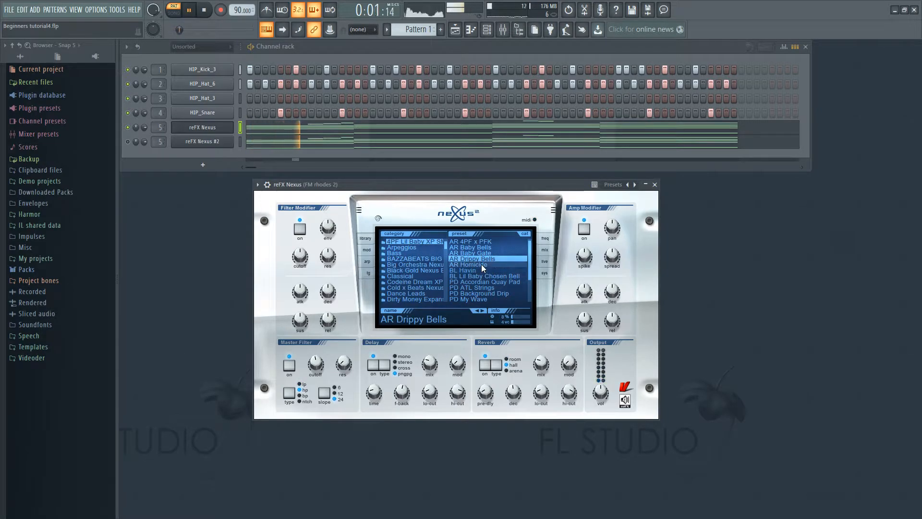
left_click(481, 265)
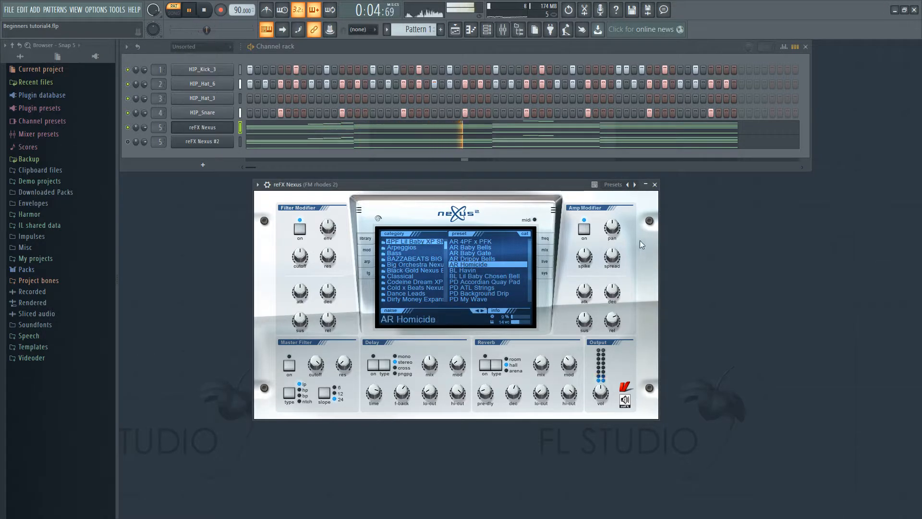
left_click(655, 184)
key("space")
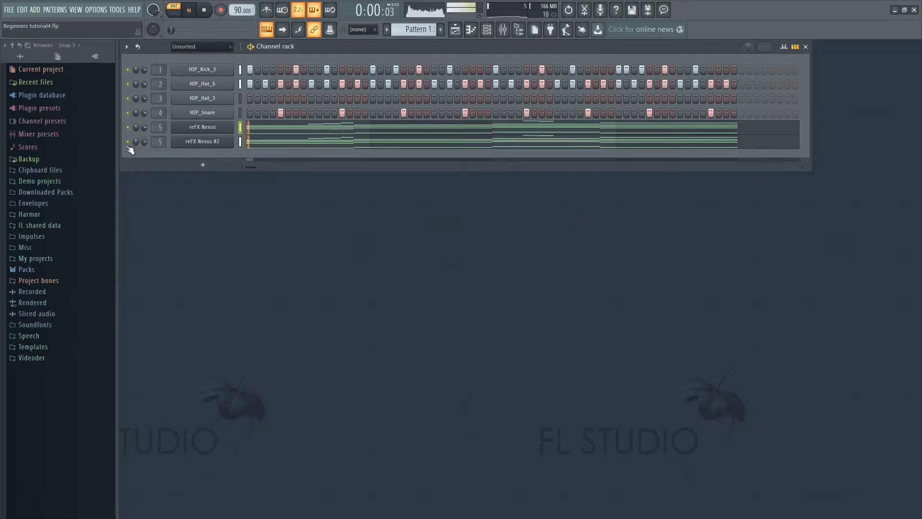
Step: Set the original reFX Nexus channel to the AR 4PF x PFK preset and play the pattern to check it
left_click(203, 127)
left_click(477, 242)
key("space")
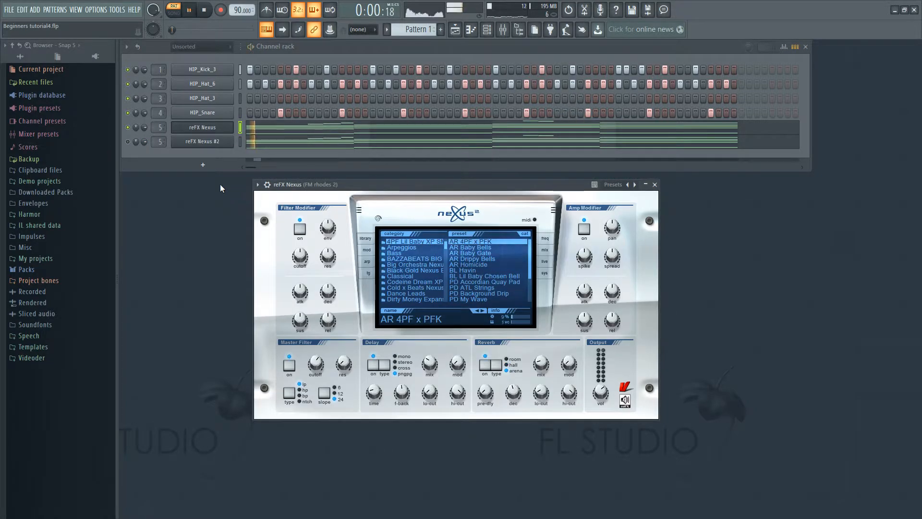
key("space")
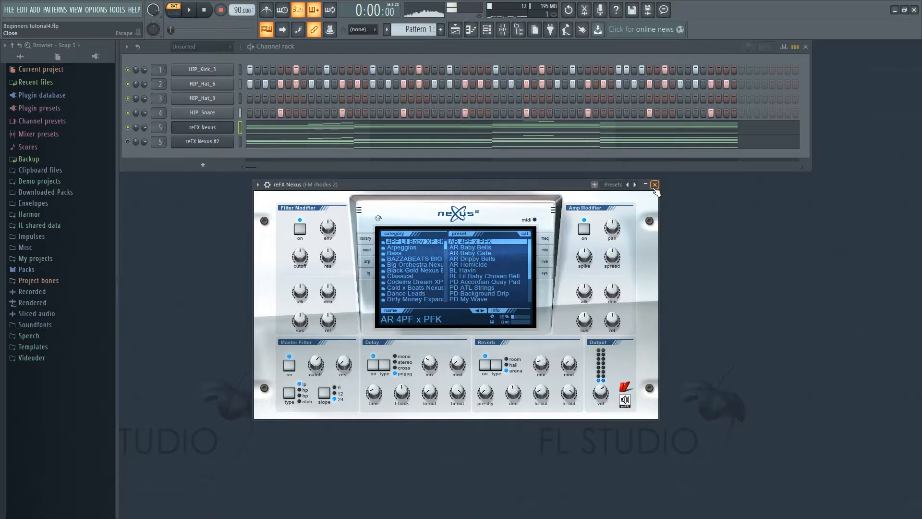
left_click(654, 185)
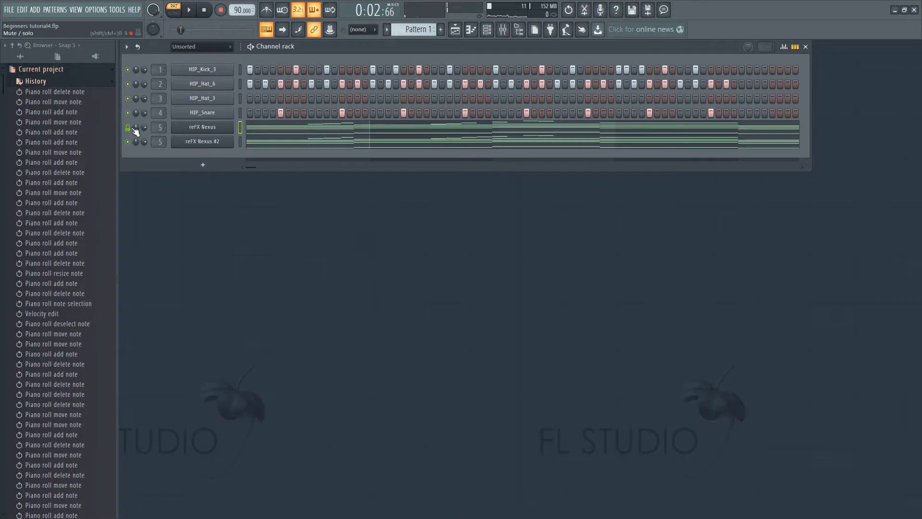
Step: Find the AmoKRun pack's Kick folder within the downloaded Hip-Hop Sound Packs and preview its kick samples
left_click(34, 81)
left_click(41, 68)
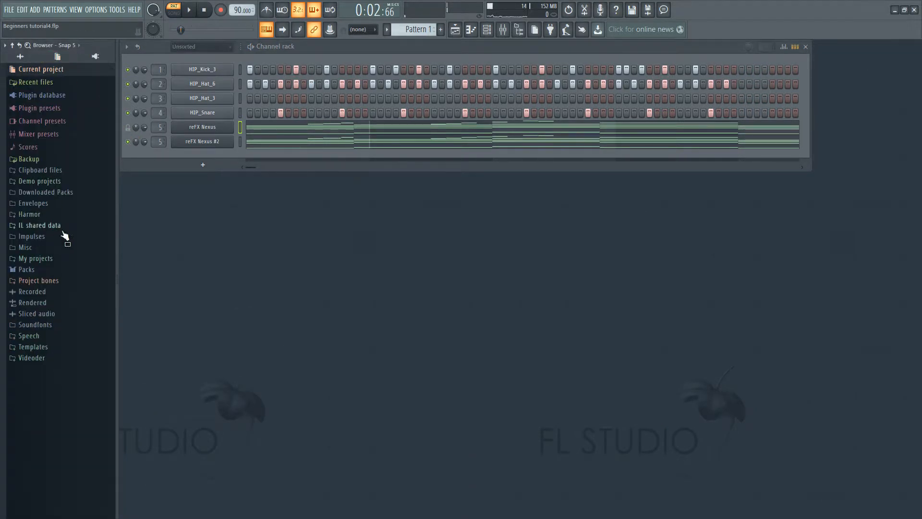
left_click(66, 194)
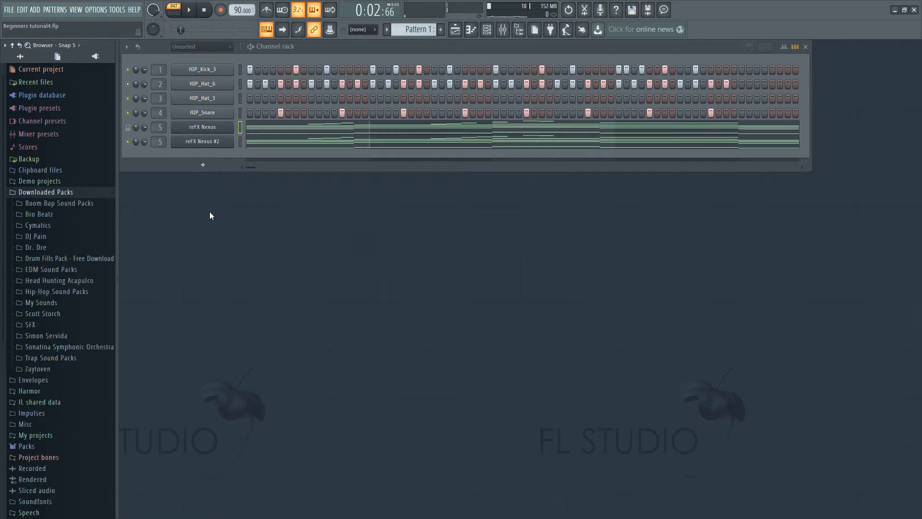
left_click(62, 289)
left_click(64, 291)
left_click(64, 271)
left_click(70, 260)
left_click(72, 250)
left_click(75, 242)
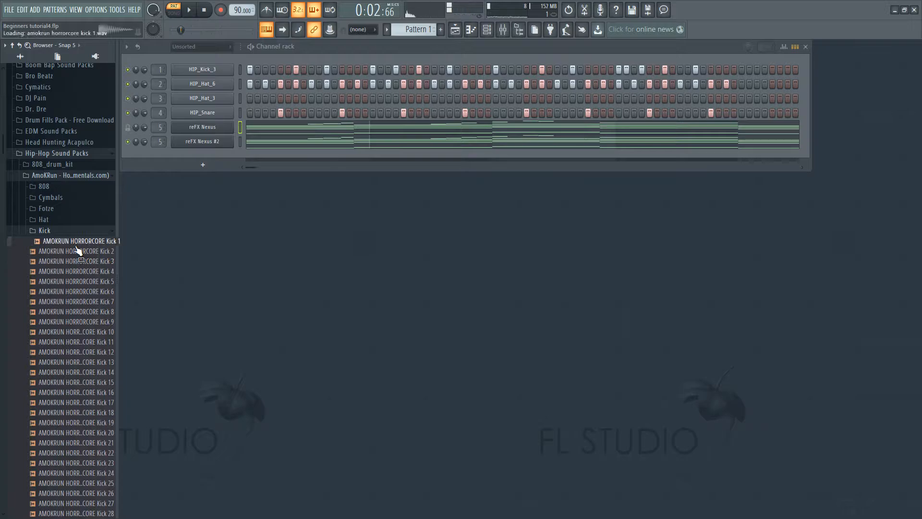
left_click_drag(58, 363, 70, 231)
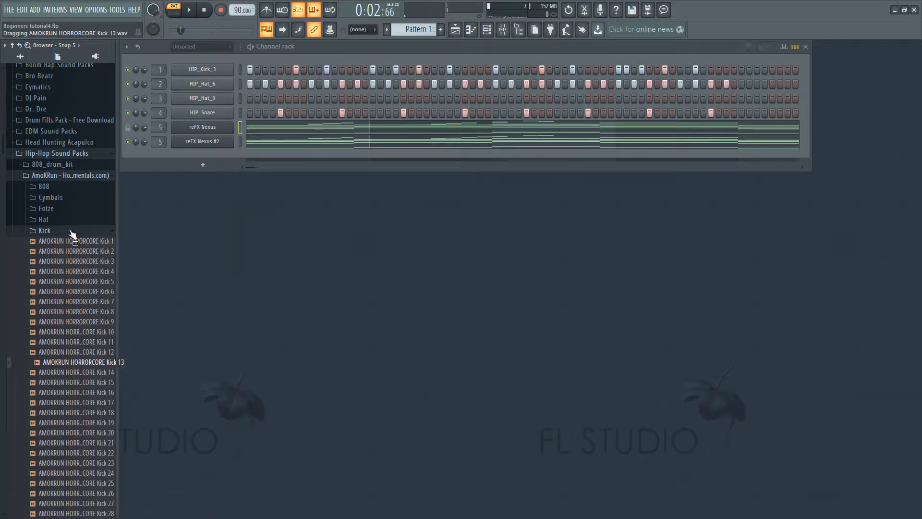
Step: Preview the kicks in the ANDROMEDA pack and send KICK 4 to the selected reFX Nexus channel
left_click(77, 177)
left_click(50, 186)
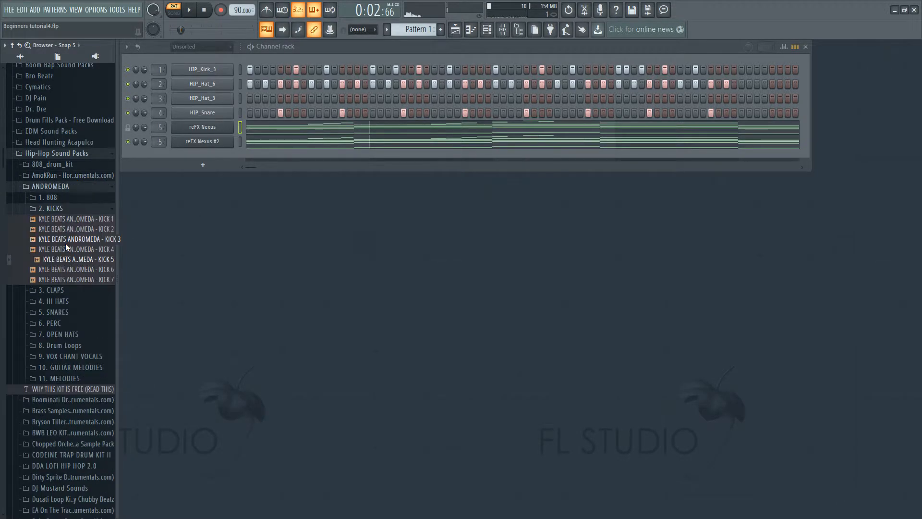
left_click(69, 249)
right_click(68, 251)
left_click(89, 253)
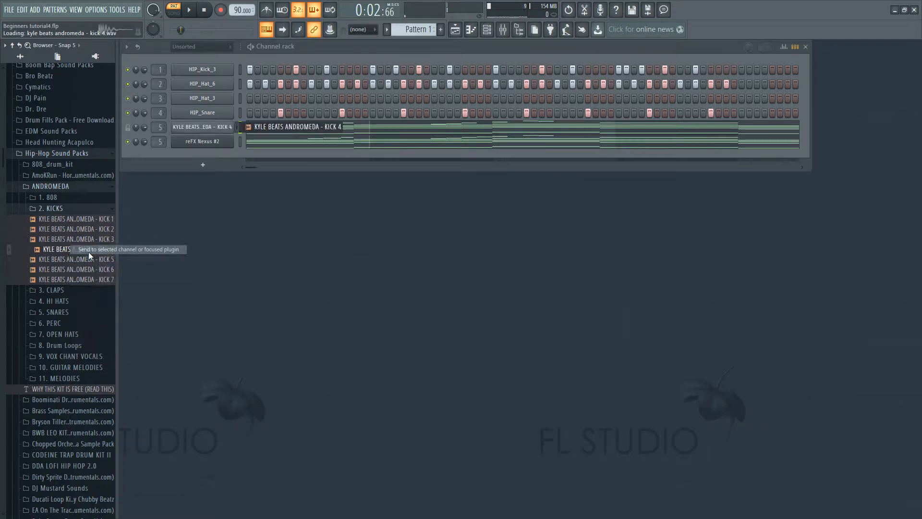
Step: Replace the HIP_Kick_3 sample with KYLE BEATS ANDROMEDA - KICK 4, and swap it for KICK 6
left_click_drag(87, 252, 213, 70)
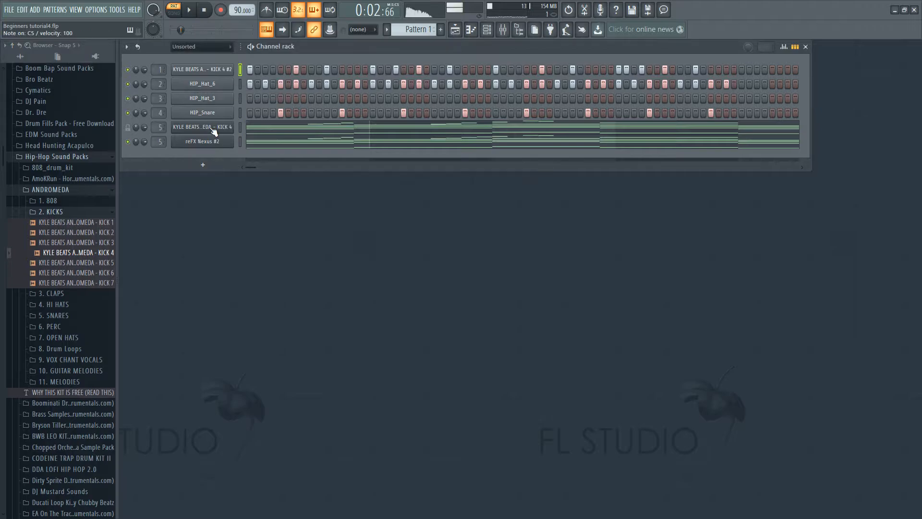
left_click(224, 72)
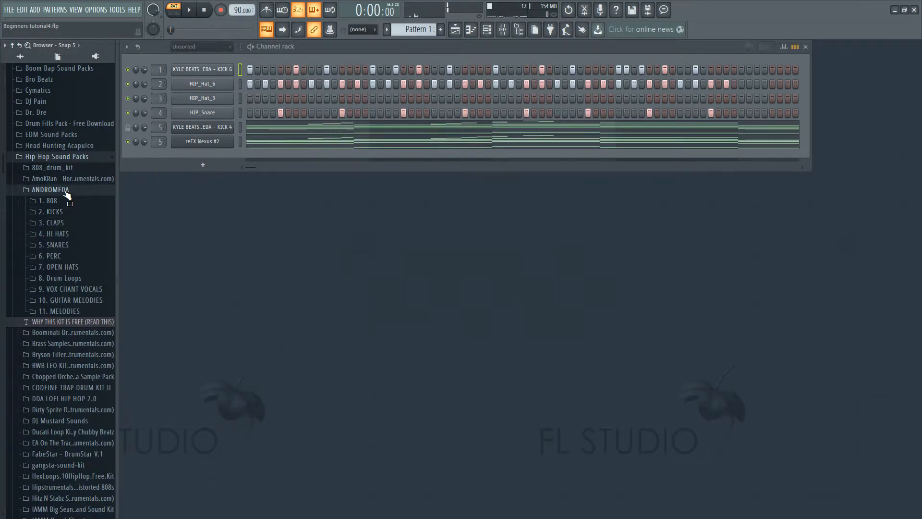
Step: Replace the KICK 6 sample with Kick (4PF) from the Lil Baby 4PF kit's Kicks folder and play the pattern
scroll(77, 254, "down", 10)
scroll(77, 262, "down", 1)
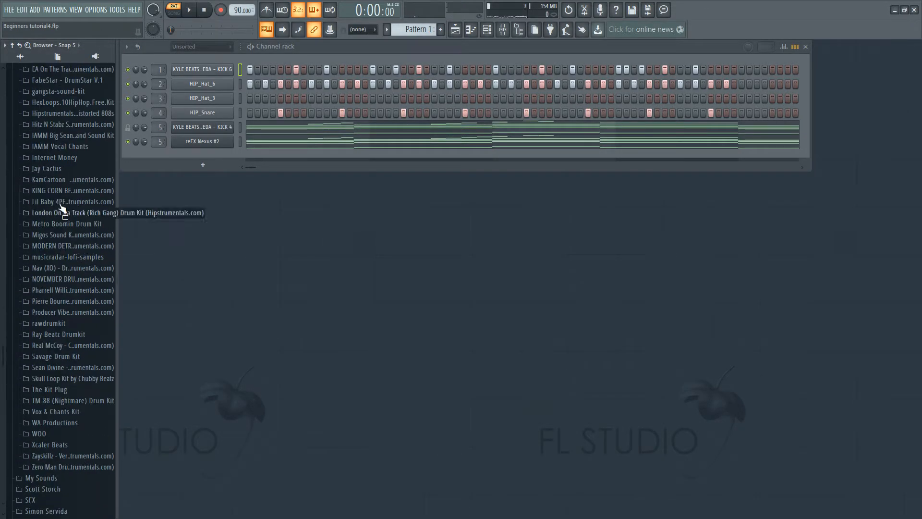
left_click(60, 202)
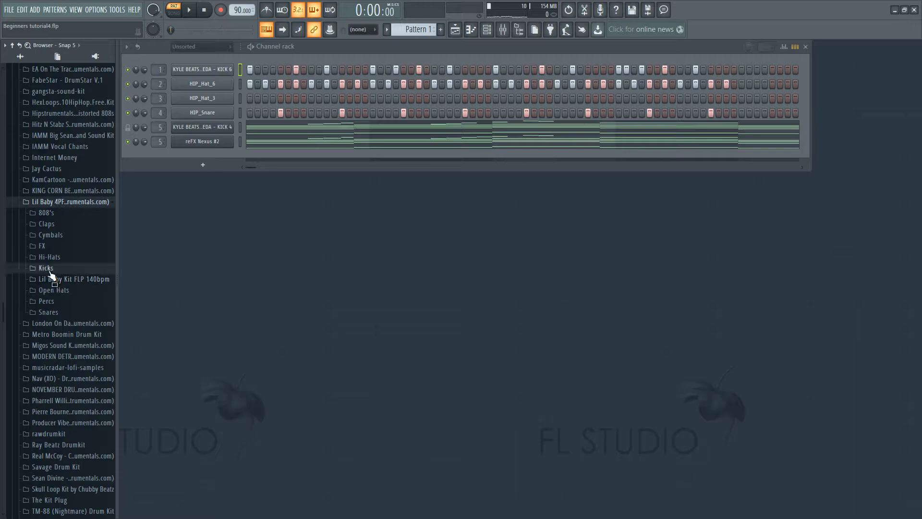
left_click(47, 268)
left_click(51, 281)
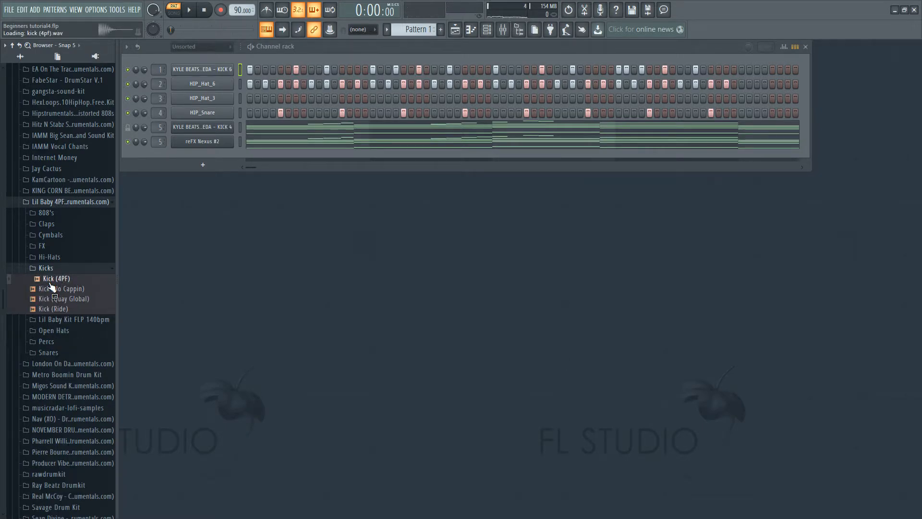
left_click_drag(48, 281, 202, 70)
key("space")
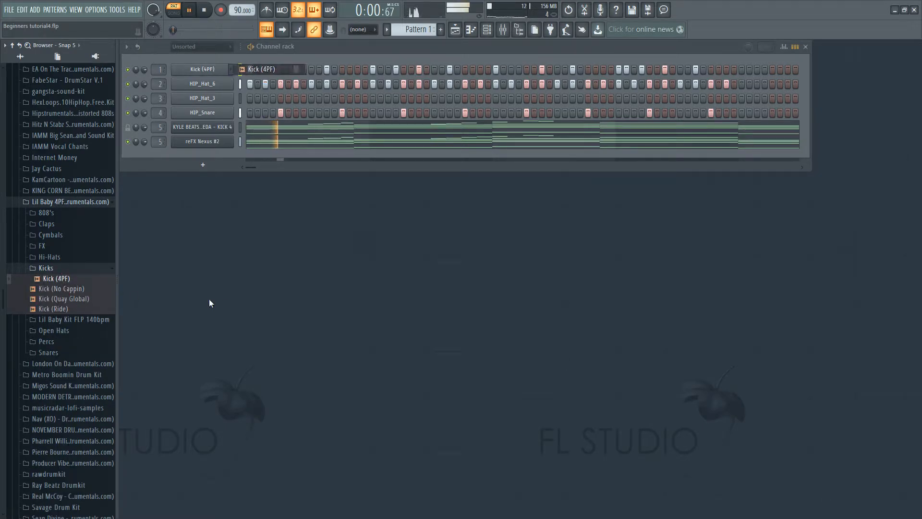
key("space")
Step: Preview the samples in the Lil Baby kit's 808's folder and open 808 (4PF Short) in a new channel
left_click(61, 270)
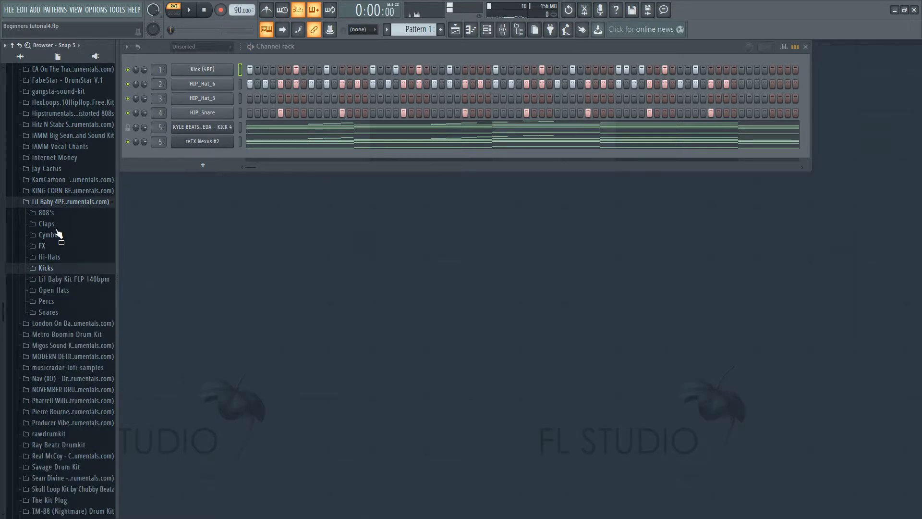
left_click(52, 215)
left_click(56, 243)
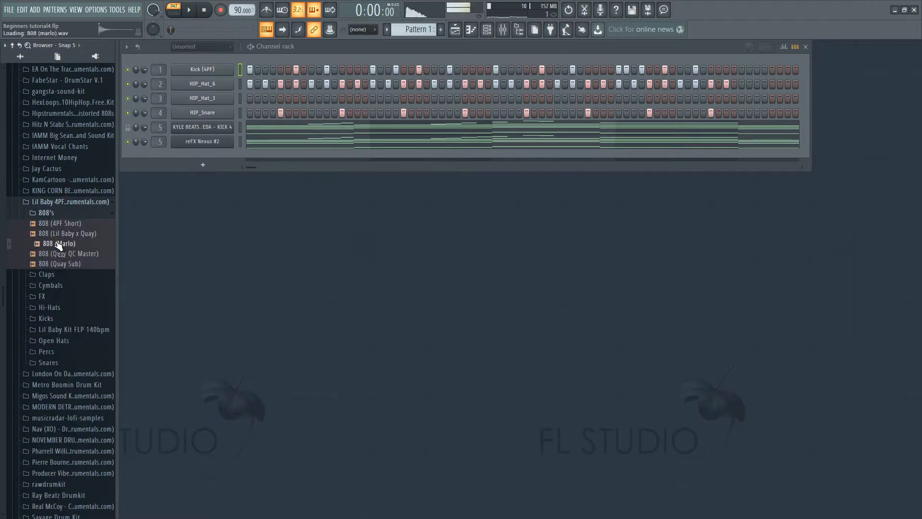
left_click(63, 265)
left_click(68, 256)
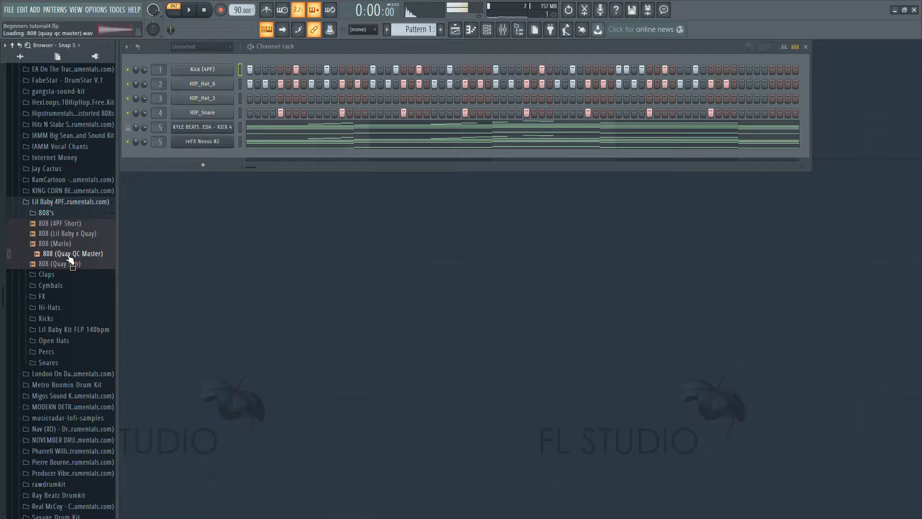
left_click(71, 225)
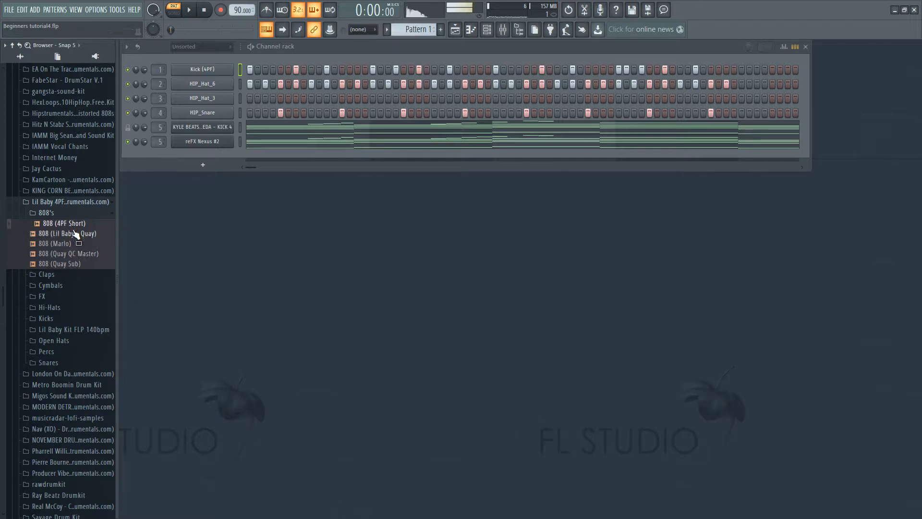
right_click(73, 224)
left_click(91, 232)
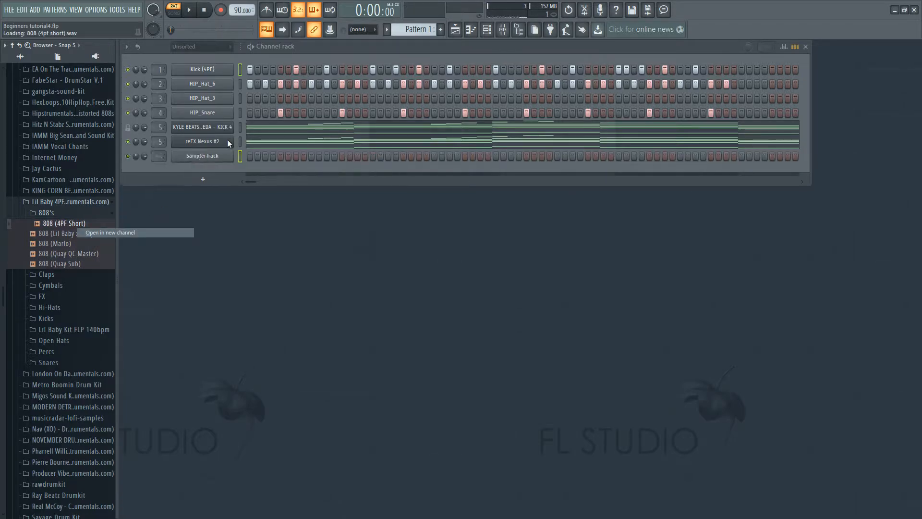
left_click(402, 102)
Step: Open the 808 (4PF Short) sample in Newtone to check its pitch, and close the channel settings
left_click(200, 157)
right_click(237, 262)
left_click(276, 296)
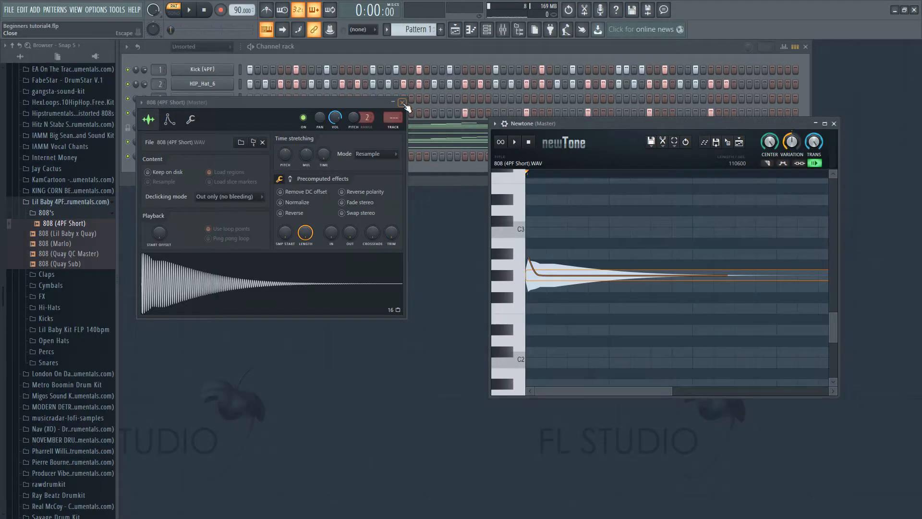
left_click(402, 102)
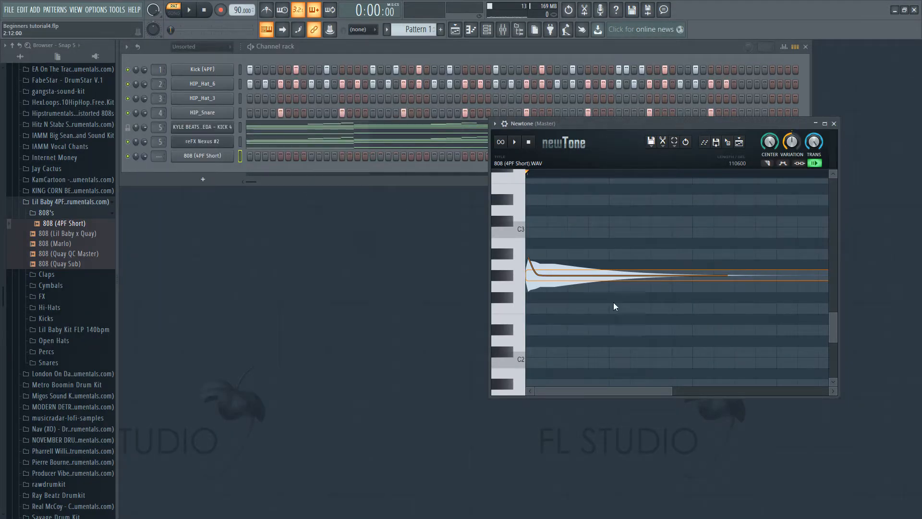
Step: Set the root note of the 808 (4PF Short) channel to A5 and close the channel settings and Newtone
left_click_drag(369, 235, 211, 157)
left_click(211, 157)
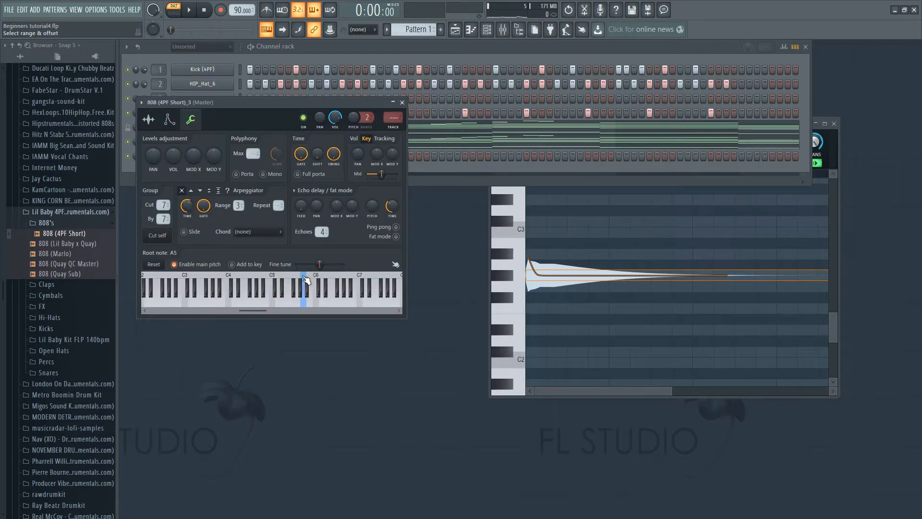
left_click(403, 102)
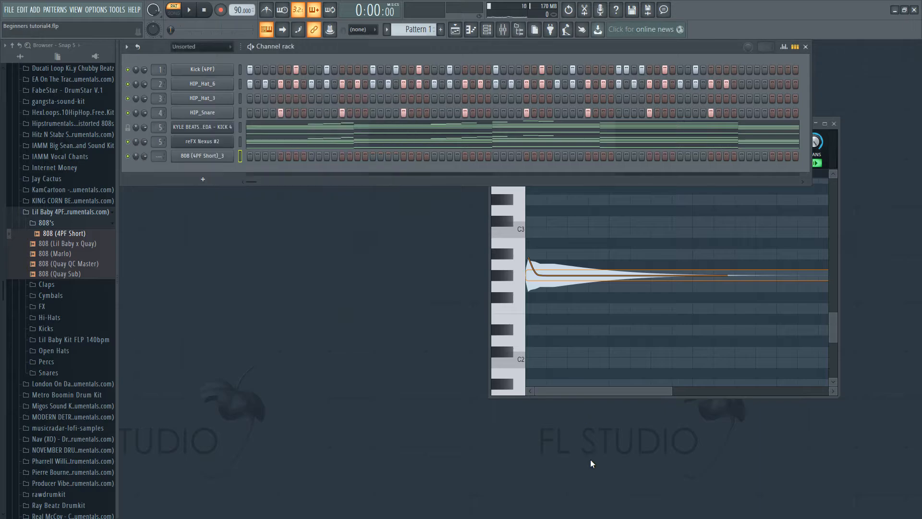
left_click(654, 390)
left_click(835, 124)
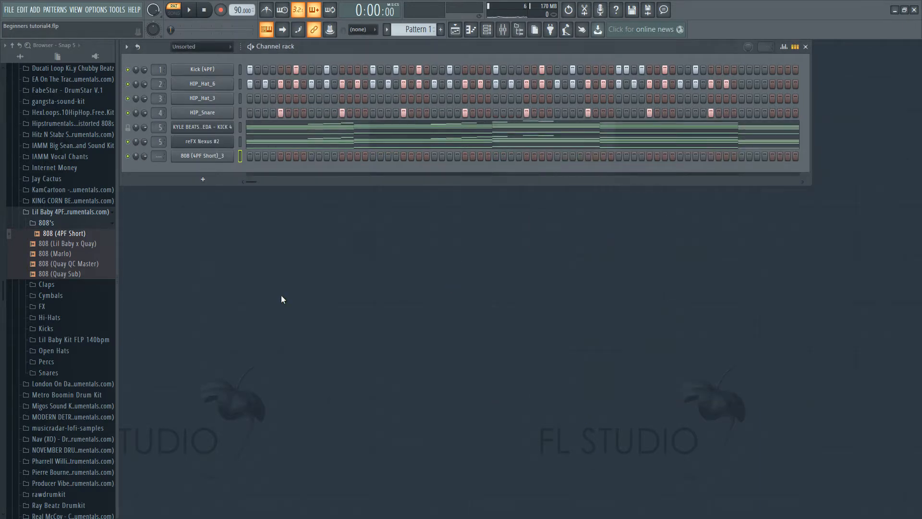
Step: Paste the copied kick notes into the 808 (4PF Short) channel so it follows the kick rhythm, and play the pattern
key("F7")
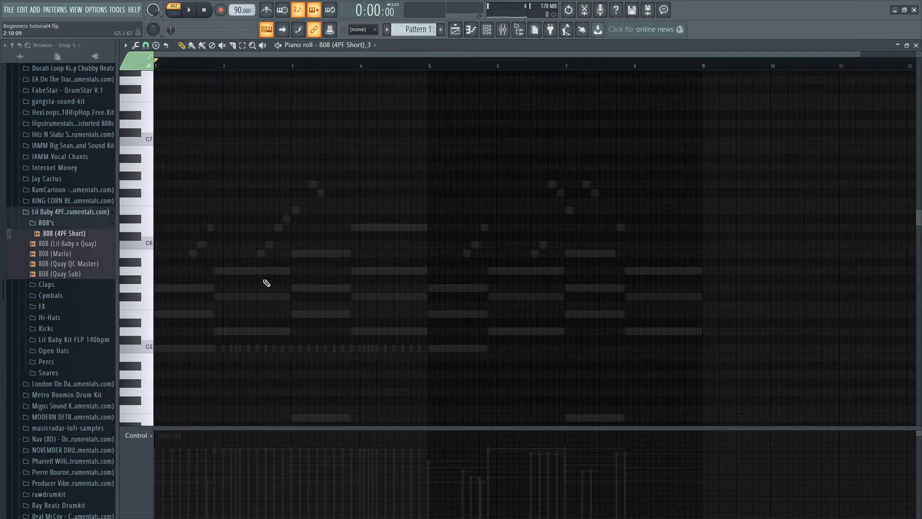
key("ctrl+v")
scroll(572, 273, "up", 1)
key("F6")
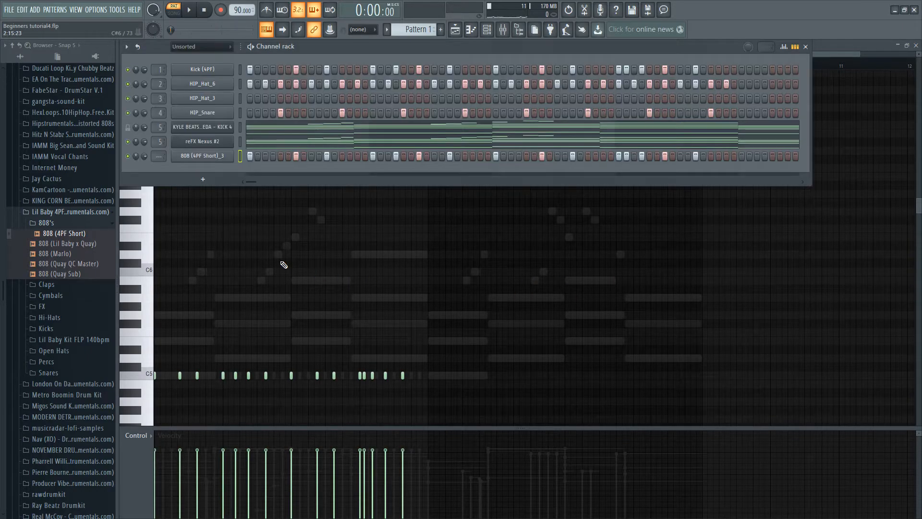
key("space")
Step: Repitch the 808 notes in the piano roll to D6 in bars 2 and 4 and E6 in bar 3, and lower the whole part one octave
right_click(219, 161)
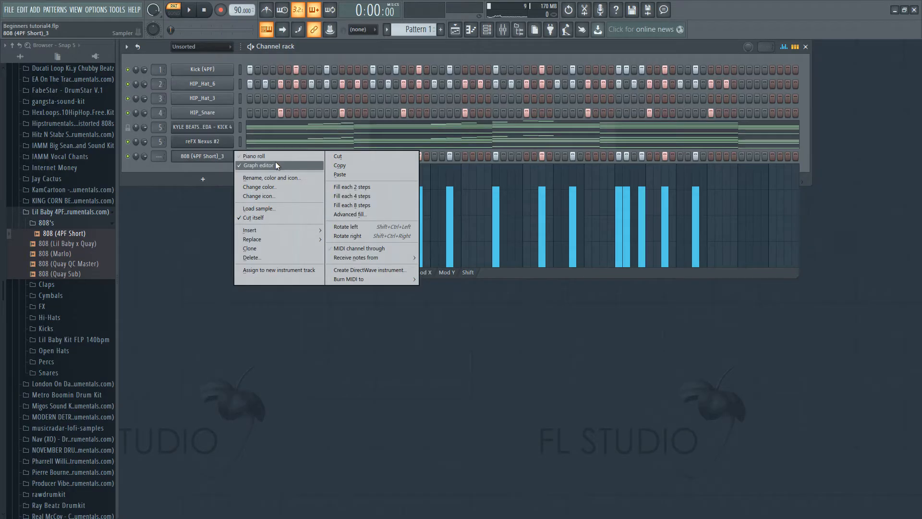
left_click(254, 157)
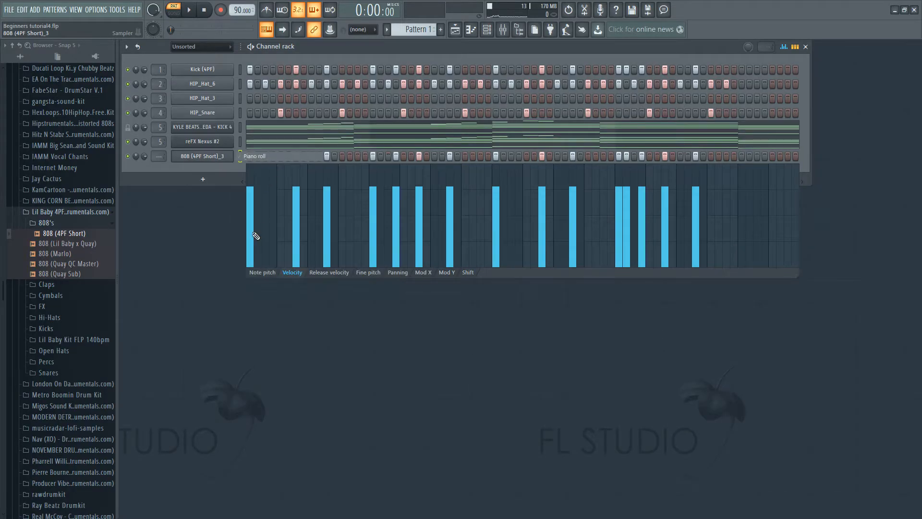
key("space")
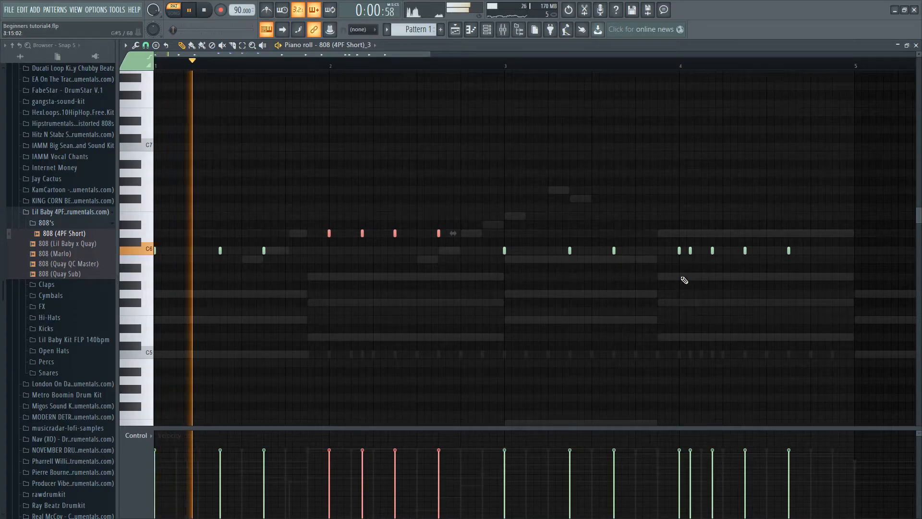
left_click_drag(648, 279, 505, 214)
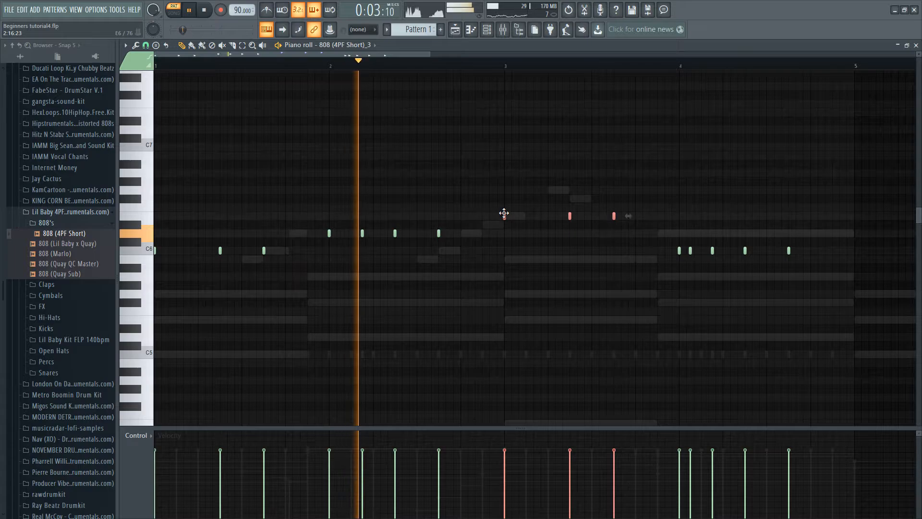
left_click_drag(840, 238, 637, 281)
left_click_drag(674, 254, 679, 234)
left_click(709, 269)
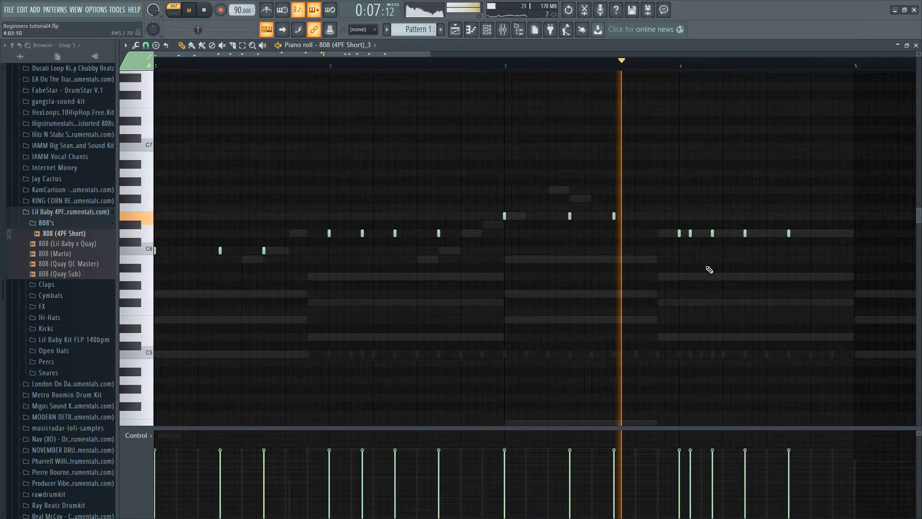
key("ctrl+Down")
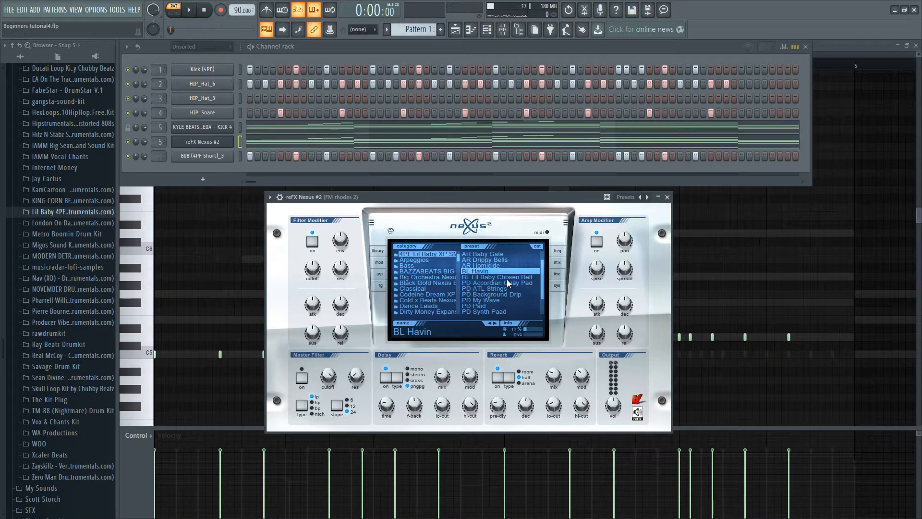
Step: Try the BL Lil Baby Chosen Bell preset on reFX Nexus #2 with the pattern playing, and switch to PD Background Drip
left_click(507, 278)
key("space")
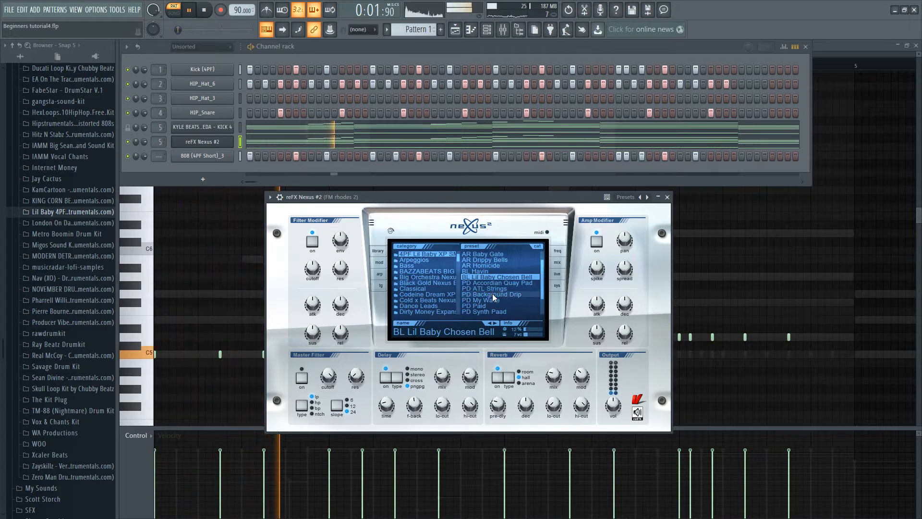
left_click(491, 295)
Step: Preview MB Snare (6), use it to replace the HIP_Snare sample, and play the pattern
left_click(62, 243)
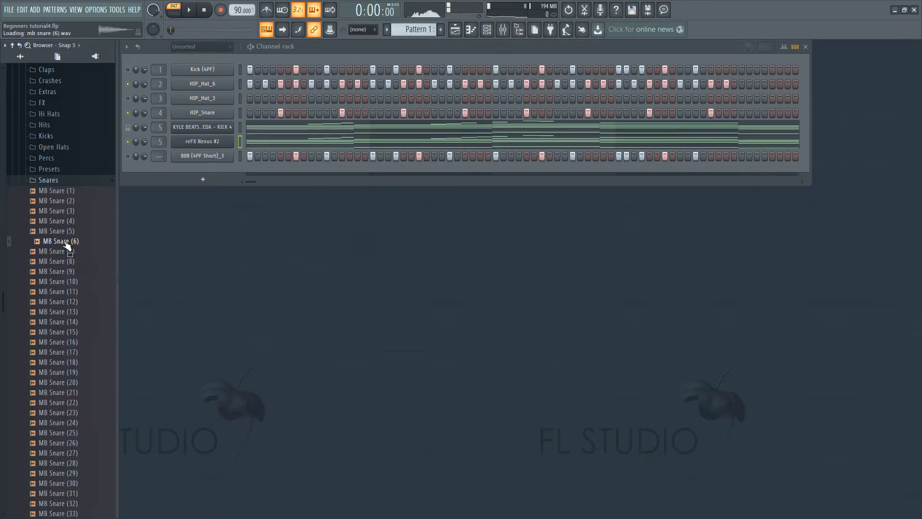
left_click_drag(227, 123, 207, 114)
key("space")
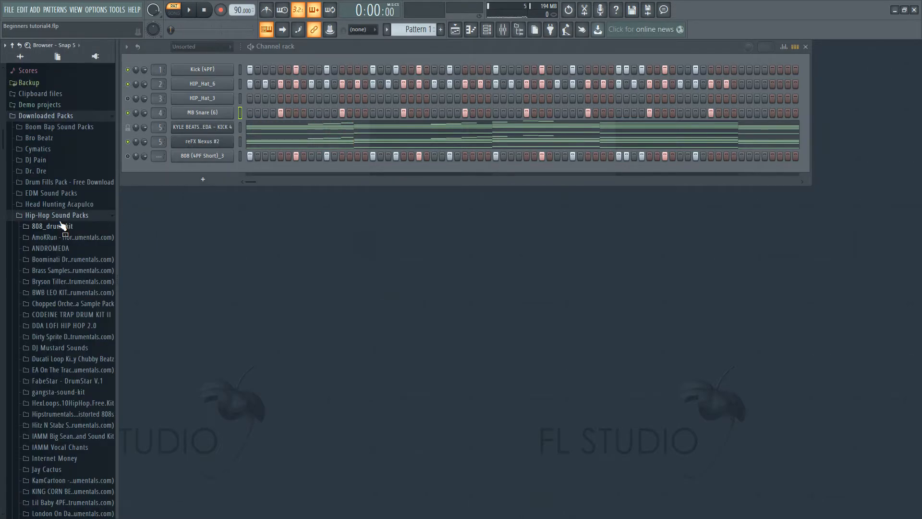
Step: Find the open hi-hats among the drum one shots of the Cymatics 9God sample pack and preview them while checking the pattern
left_click(59, 217)
left_click(60, 204)
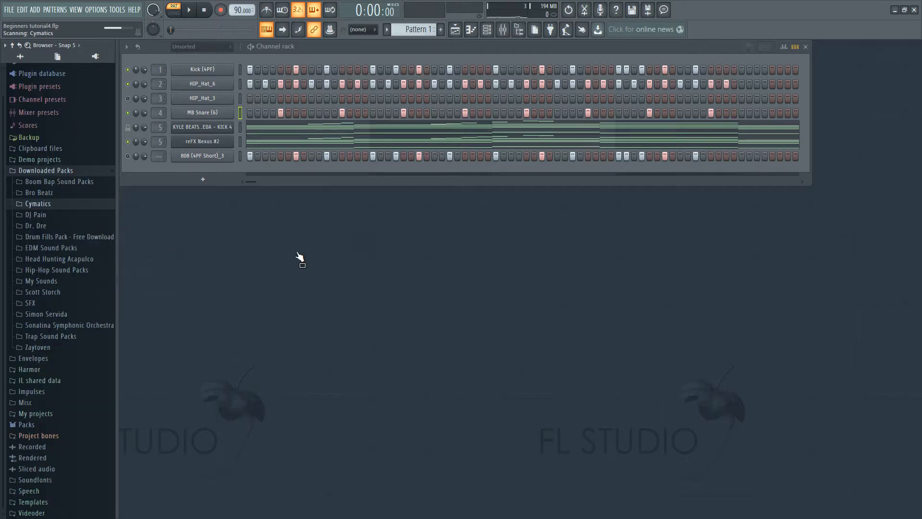
key("space")
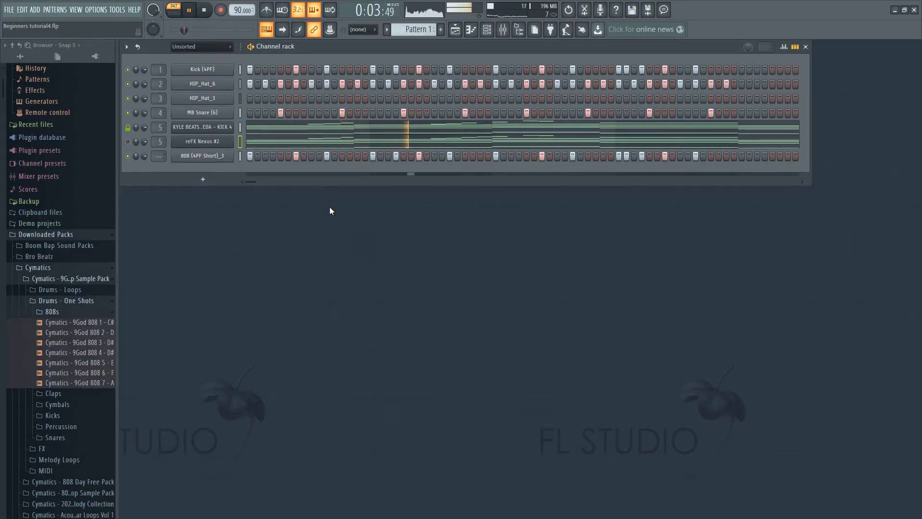
left_click(68, 313)
left_click(57, 334)
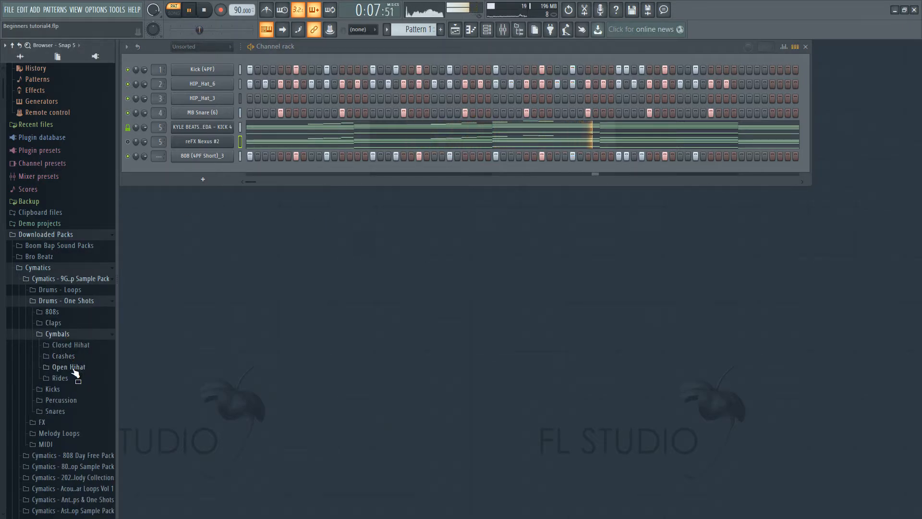
left_click(69, 367)
key("space")
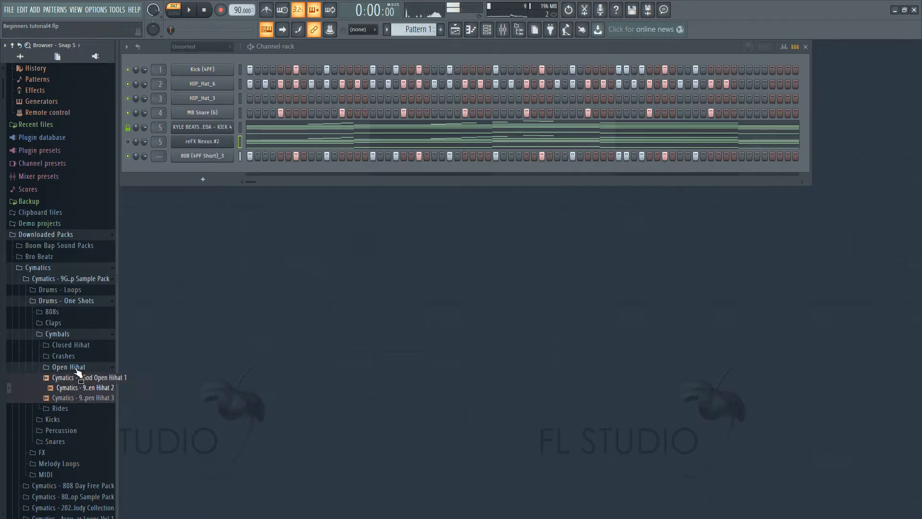
Step: Replace the HIP_Hat_6 sample with Cymatics - 9God Closed Hihat 3 and play the pattern
left_click(76, 368)
left_click(81, 345)
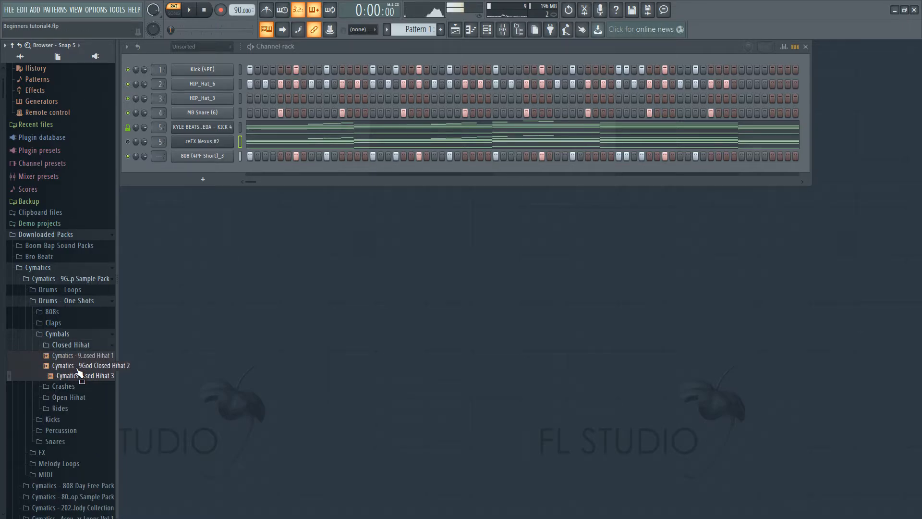
left_click(85, 376)
left_click_drag(225, 103, 209, 87)
key("space")
key("space")
Step: Fill every second step of the closed hi-hat channel, add the in-between steps at the start, and play it in the piano roll
right_click(222, 84)
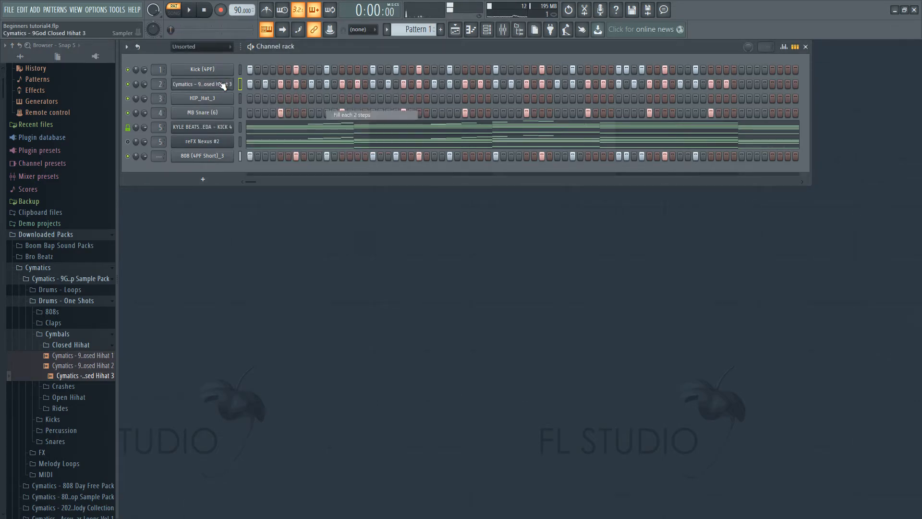
key("space")
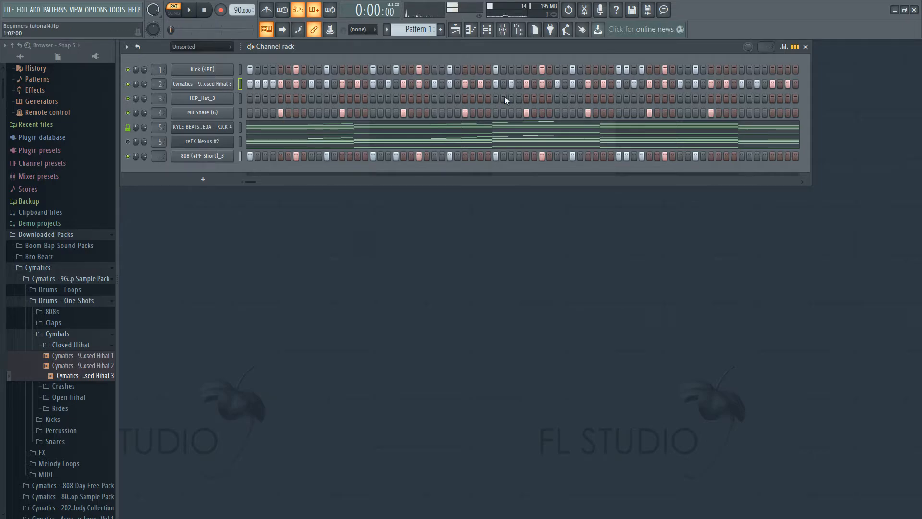
key("space")
key("F7")
key("space")
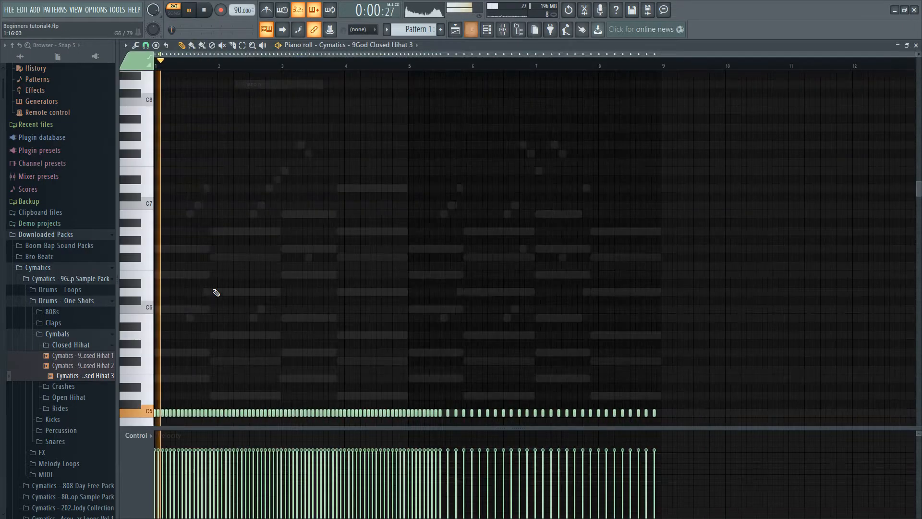
Step: Delete the closed hi-hat notes in the second half of the pattern and duplicate the dense first four bars in their place
scroll(374, 334, "down", 1)
key("space")
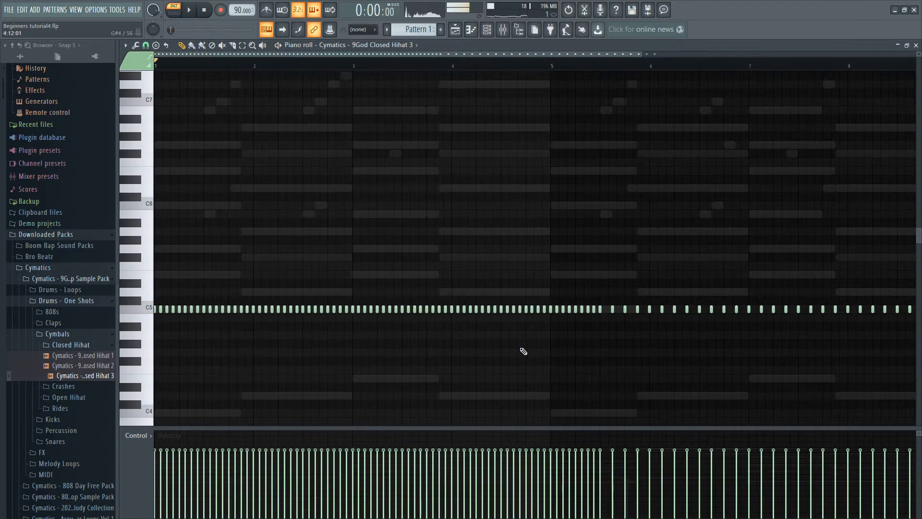
scroll(553, 347, "down", 3)
scroll(855, 240, "down", 1)
left_click_drag(887, 212, 517, 269)
key("Delete")
key("ctrl+b")
key("space")
key("ctrl+d")
scroll(296, 298, "up", 5)
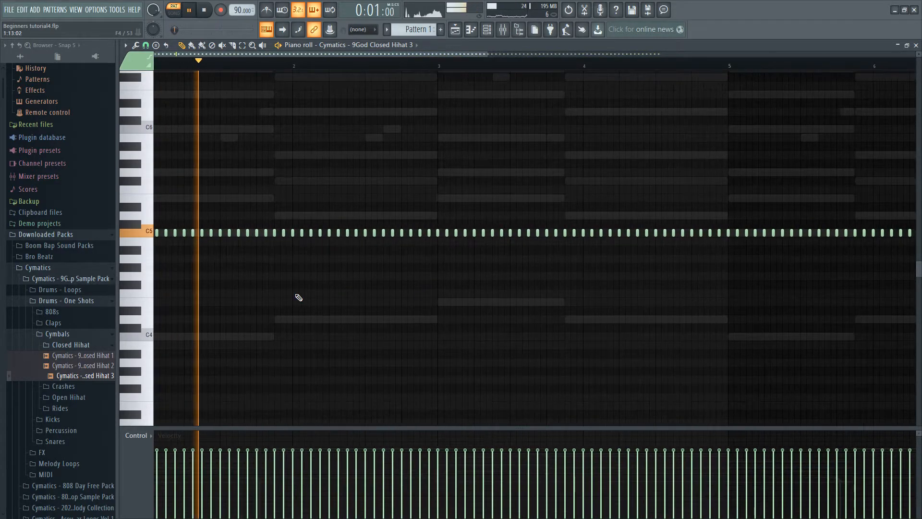
Step: Add a four-note closed hi-hat roll on F4 midway through bar 1, using half-step spacing, and play it
key("space")
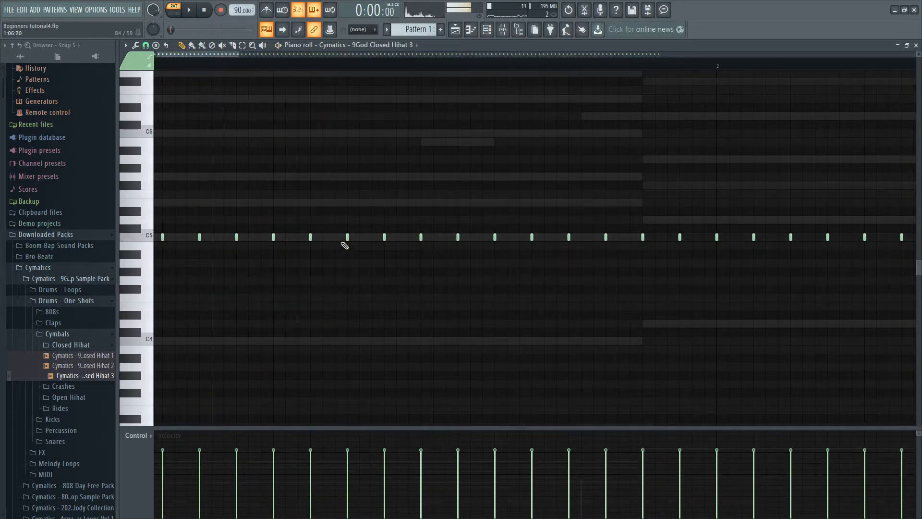
left_click(353, 300)
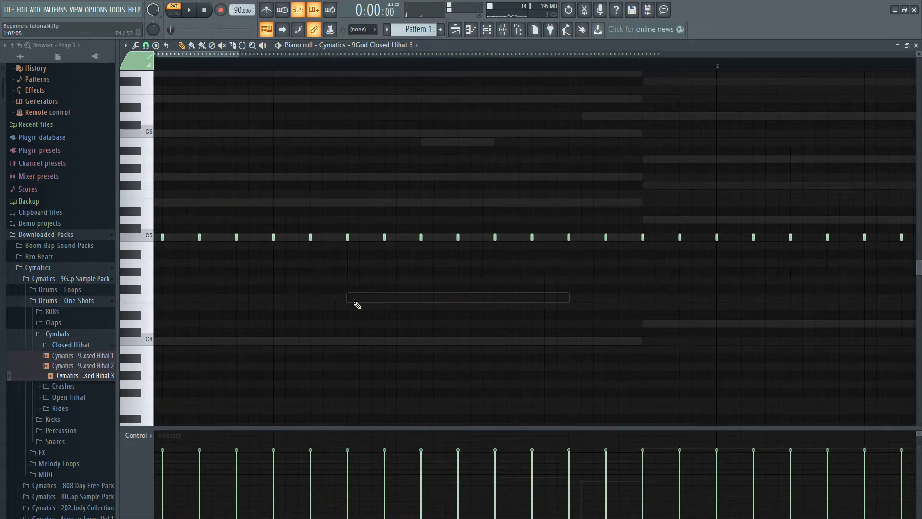
left_click(351, 306)
left_click(351, 301)
scroll(521, 307, "up", 1)
left_click_drag(576, 298, 319, 301)
scroll(319, 301, "up", 2)
scroll(376, 354, "up", 3)
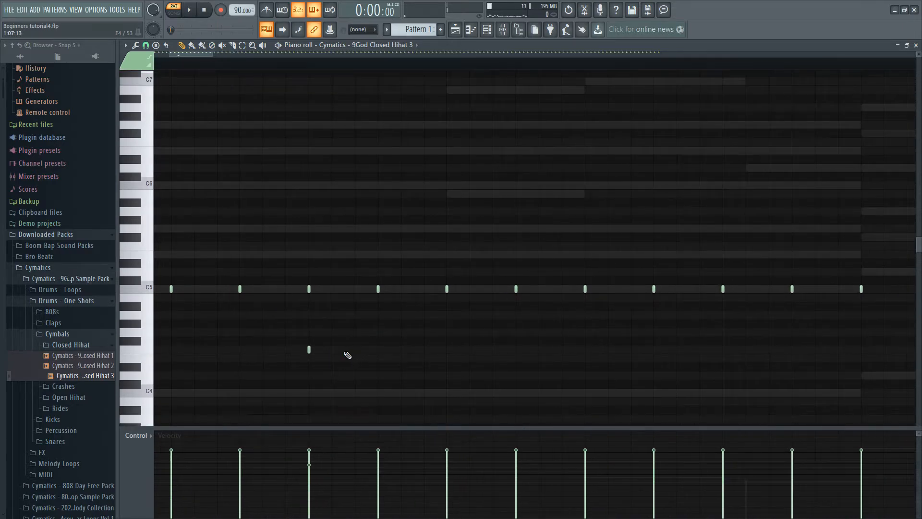
left_click(376, 348)
left_click_drag(410, 337, 290, 363)
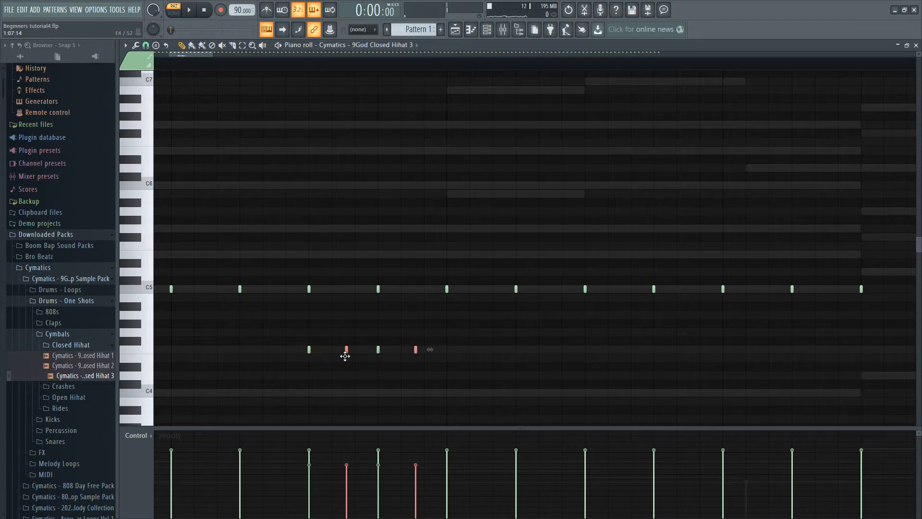
scroll(473, 376, "down", 2)
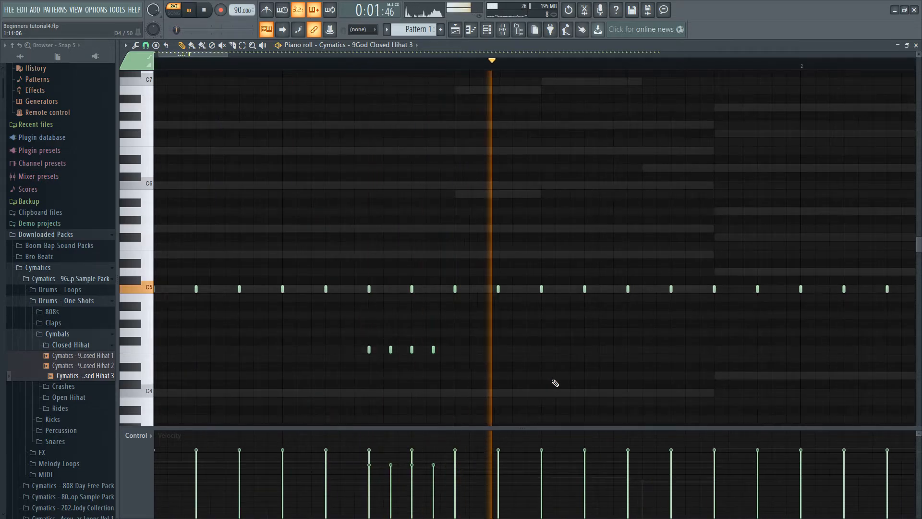
scroll(336, 365, "down", 1)
Step: Place two hi-hat notes on F4 midway through bar 2, raise their note pan values and play the pattern
left_click_drag(344, 364, 18, 364)
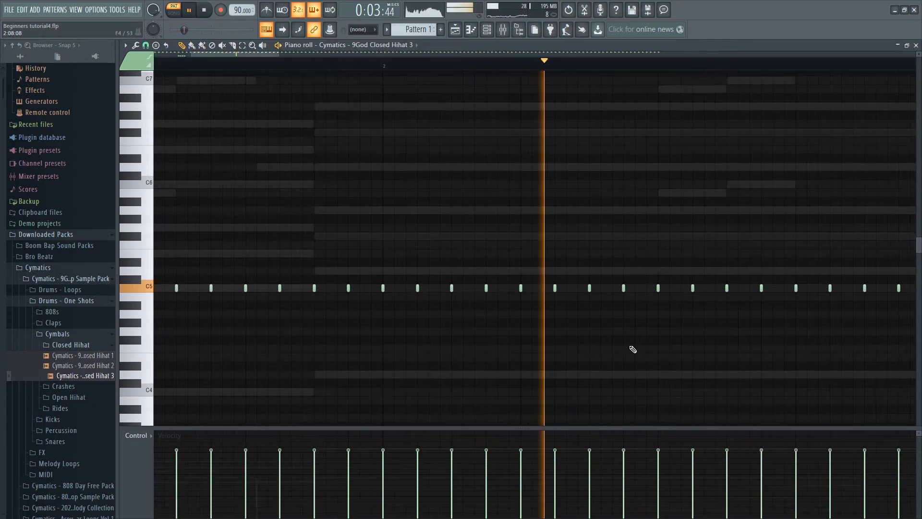
key("space")
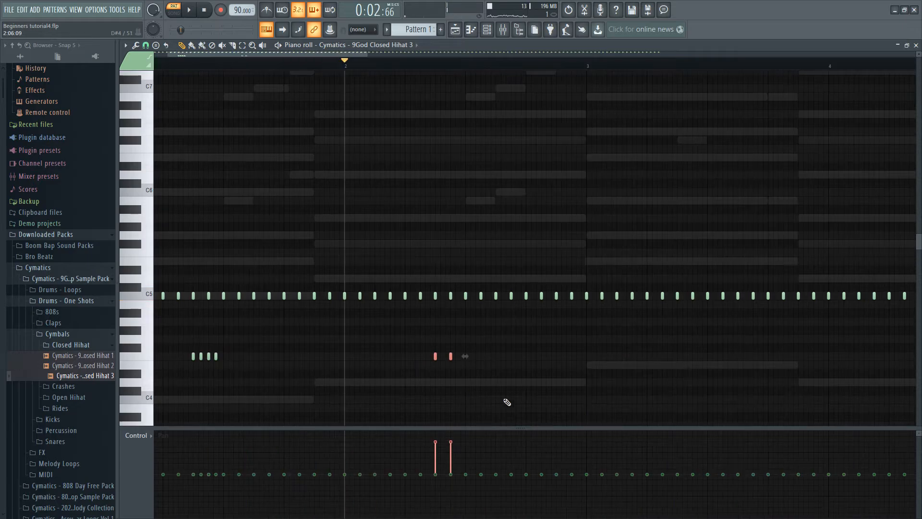
right_click(587, 355)
left_click(510, 339, "ctrl")
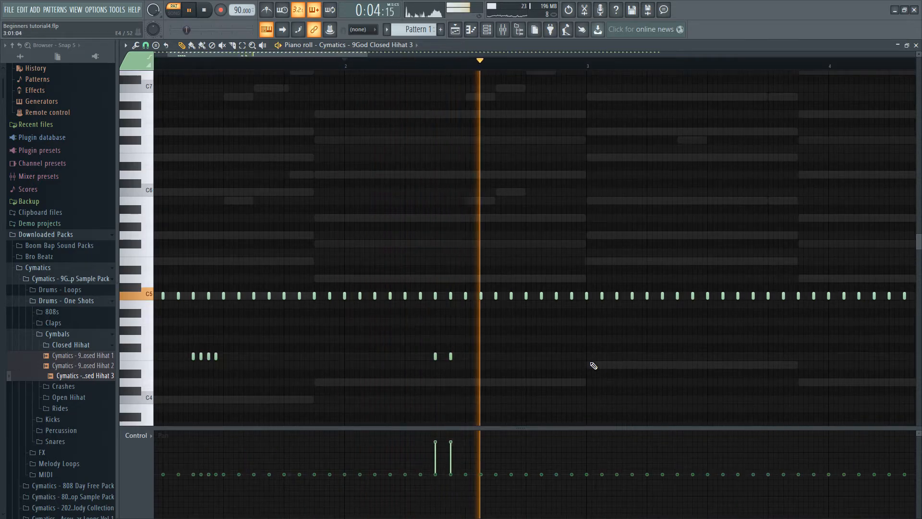
left_click_drag(635, 372, 403, 370)
key("space")
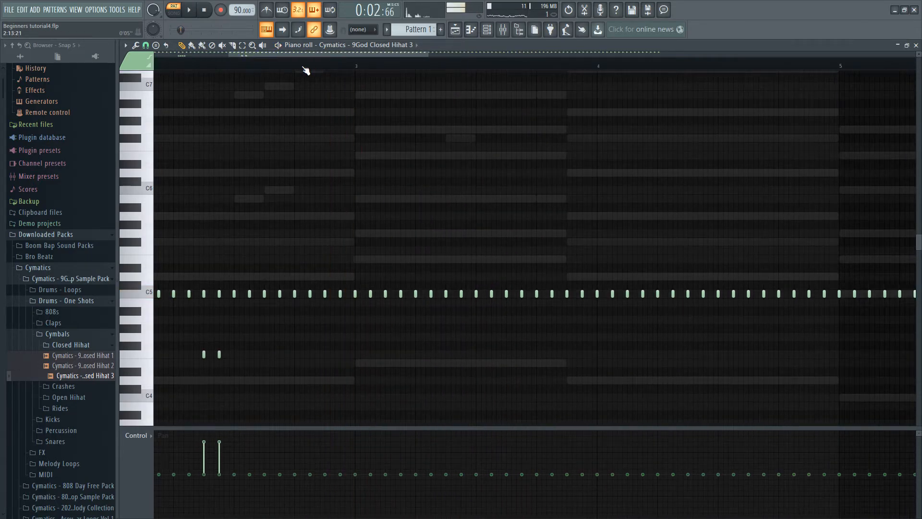
Step: Rework the F4 hi-hats in bar 2 into a centre-panned roll of three notes at half-step spacing
key("space")
left_click_drag(192, 351, 293, 354)
scroll(293, 354, "down", 2)
scroll(293, 357, "up", 2)
key("space")
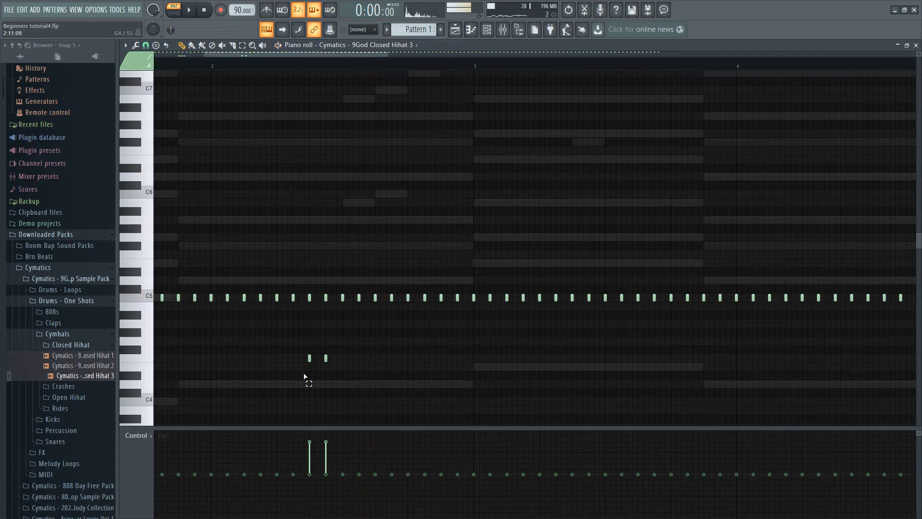
right_click(317, 379)
Step: Build a six-note triplet hi-hat roll on F4 midway through bar 3 and play it
scroll(325, 372, "up", 4)
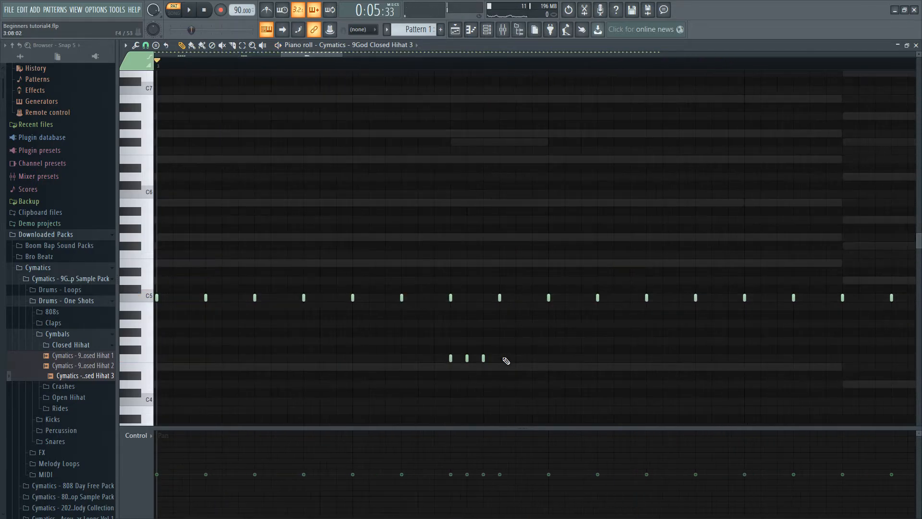
key("space")
left_click_drag(507, 360, 538, 364)
scroll(510, 361, "down", 2)
key("space")
scroll(514, 373, "down", 2)
key("space")
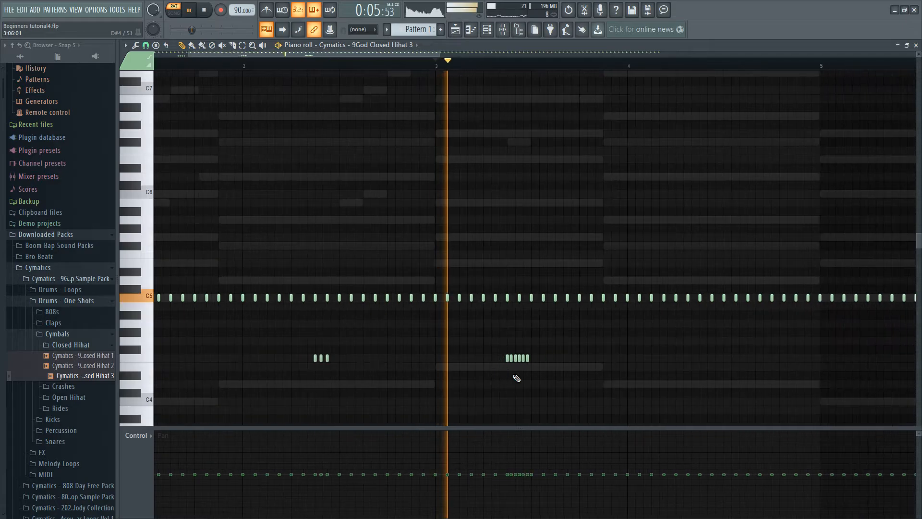
scroll(519, 377, "up", 6)
key("space")
key("space")
Step: Delete every second note of the bar 3 roll on F4, leaving three evenly spaced hi-hats
right_click(601, 359)
right_click(661, 358)
scroll(673, 367, "down", 4)
scroll(677, 373, "up", 5)
scroll(679, 375, "down", 5)
scroll(677, 372, "up", 2)
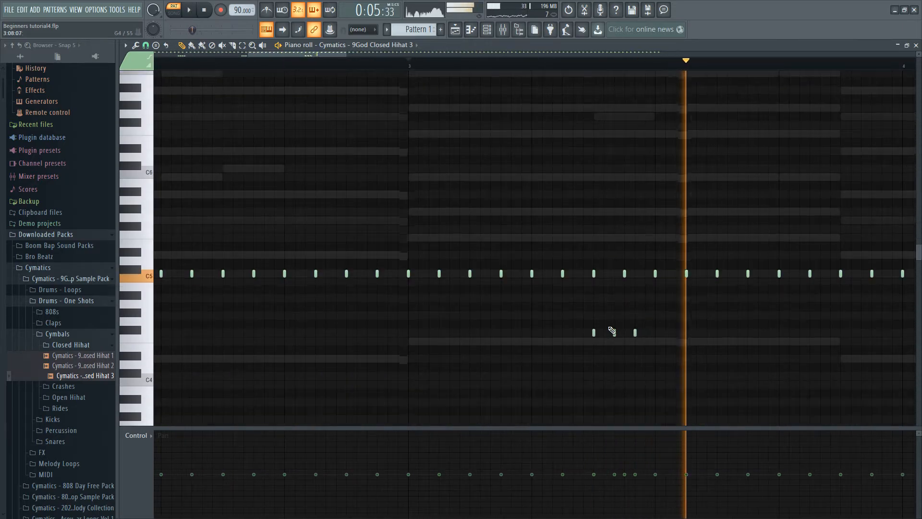
Step: Add an eight-note hi-hat roll on F4 at the end of bar 2 and give it a falling fine pitch ramp
key("space")
scroll(588, 307, "down", 8)
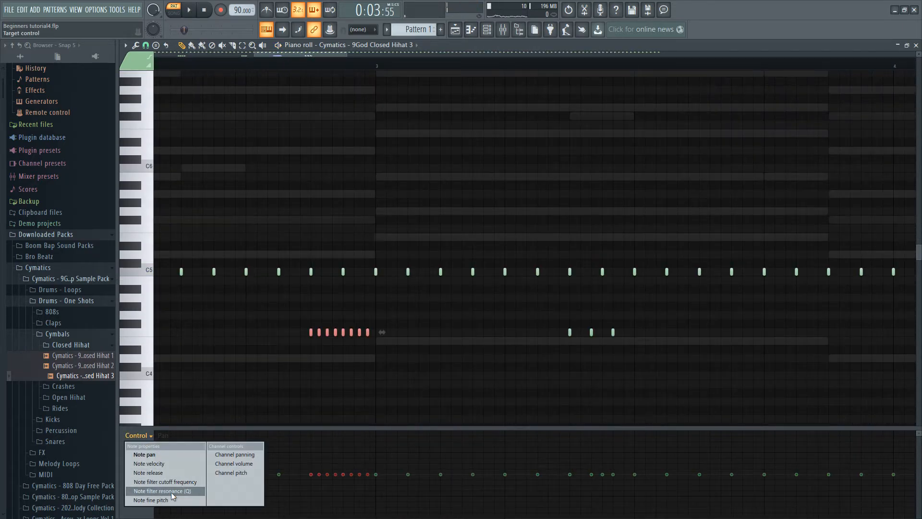
left_click(159, 500)
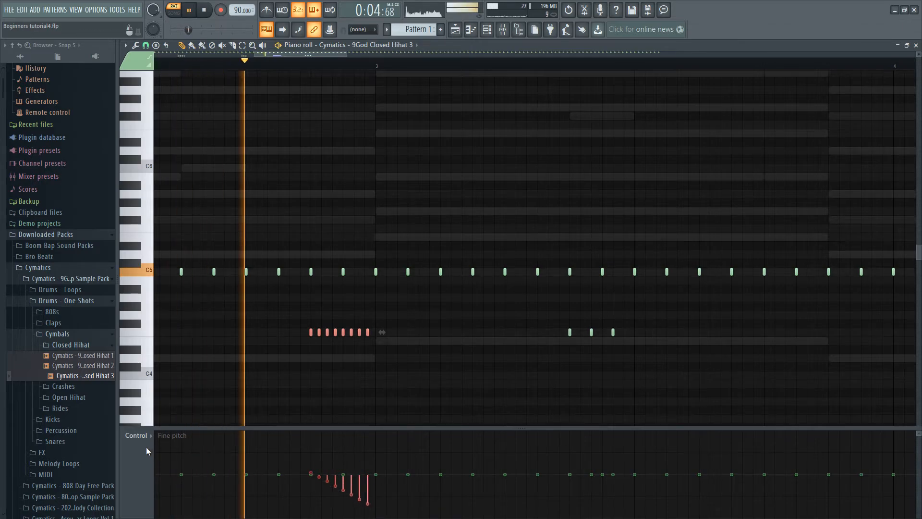
Step: Draw a falling filter cutoff ramp across the eight-note hi-hat roll at the end of bar 2 and play it
left_click(137, 435)
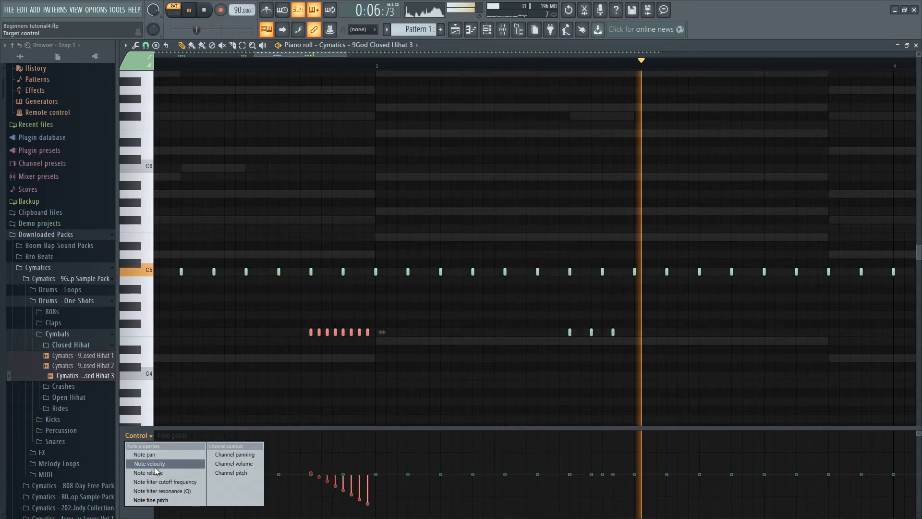
left_click(153, 464)
key("space")
left_click(137, 435)
left_click(163, 482)
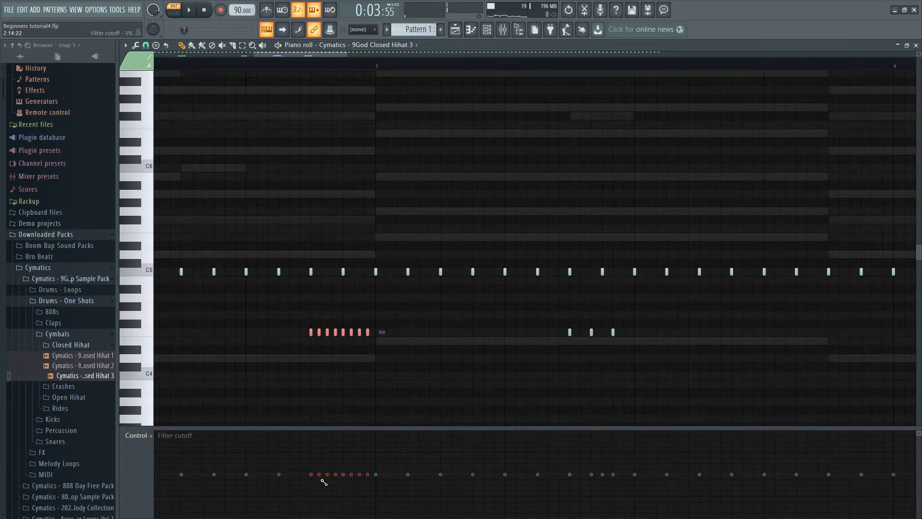
left_click(443, 373, "ctrl")
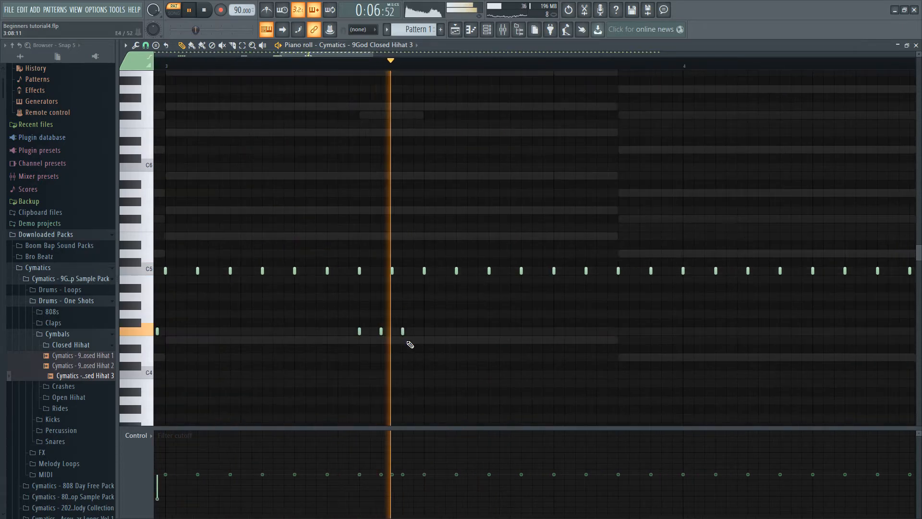
Step: Add two in-between closed hi-hat notes on C5 after the F4 roll in bar 1 and play the pattern
scroll(408, 339, "down", 5)
key("space")
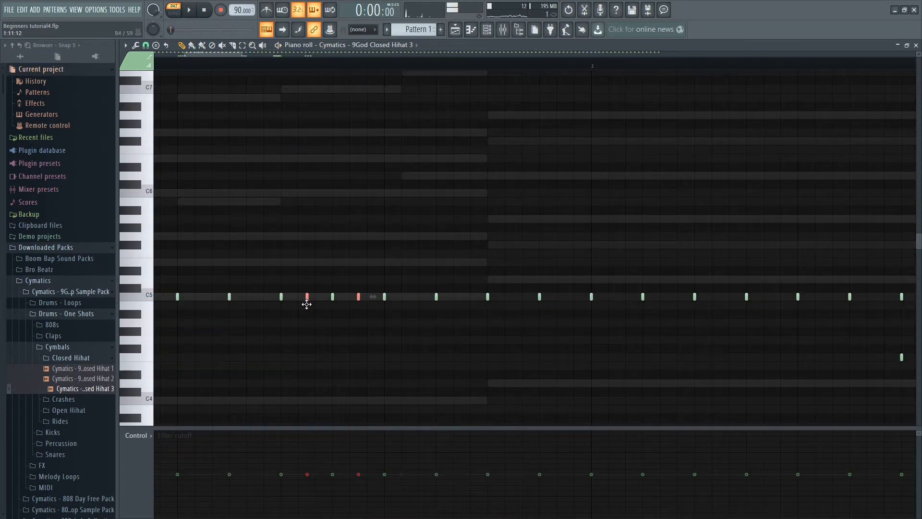
scroll(370, 342, "down", 2)
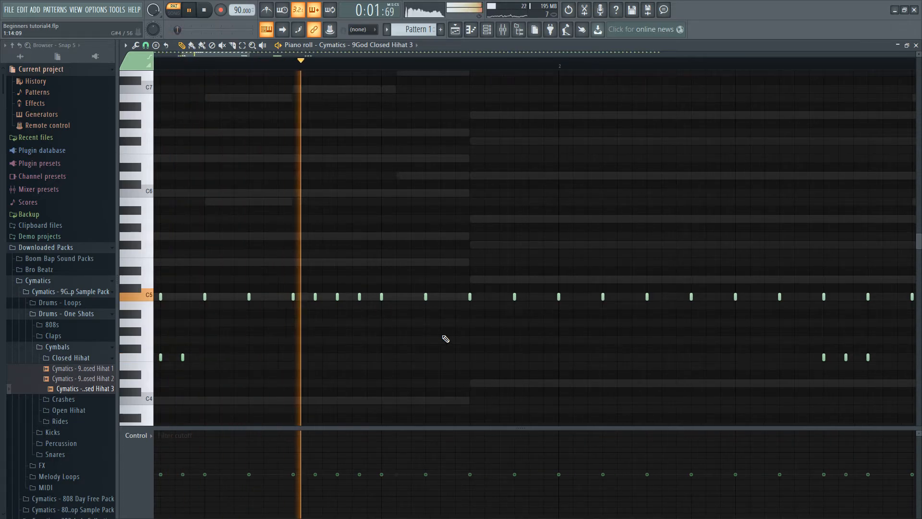
scroll(601, 373, "down", 2)
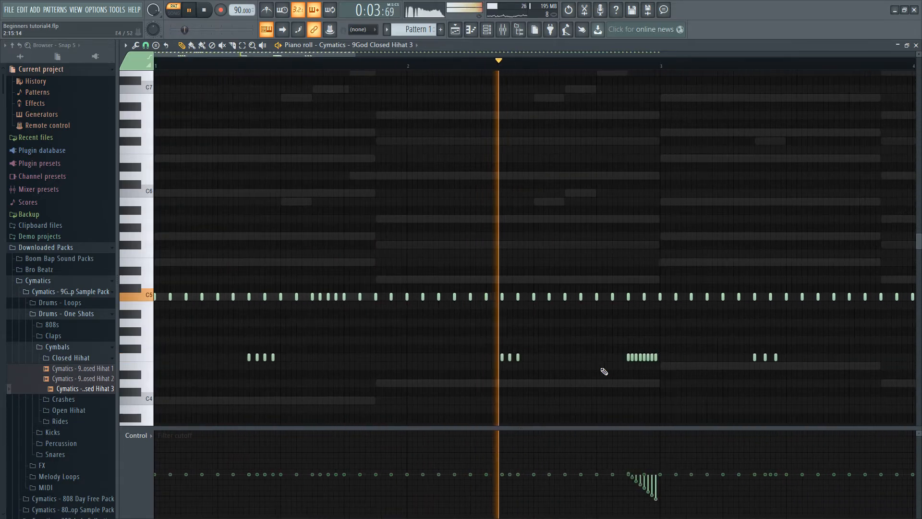
key("space")
key("F6")
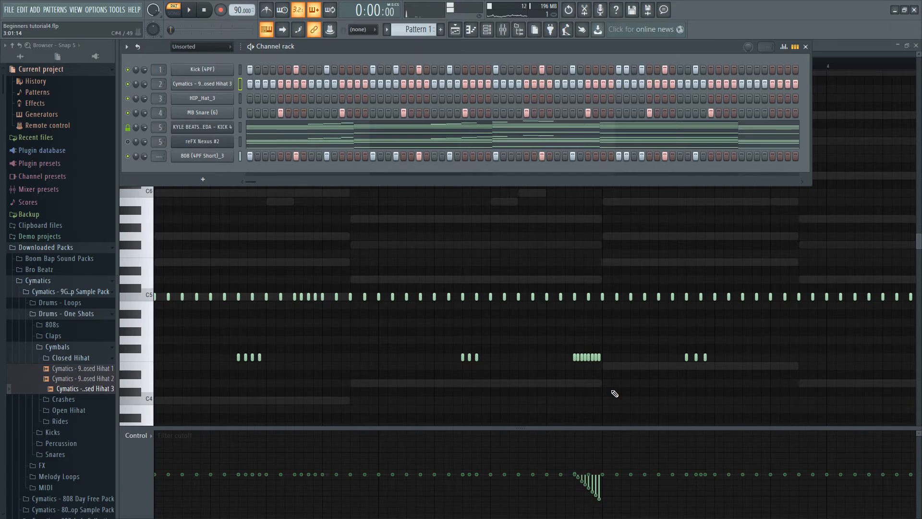
key("space")
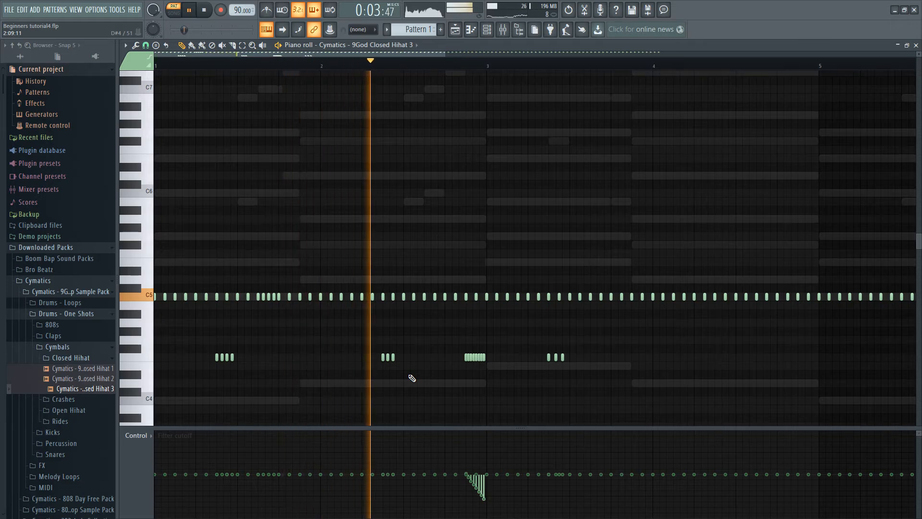
Step: Turn off Cut itself for the Cymatics - 9God Closed Hihat 3 channel and play the pattern in its piano roll
key("F6")
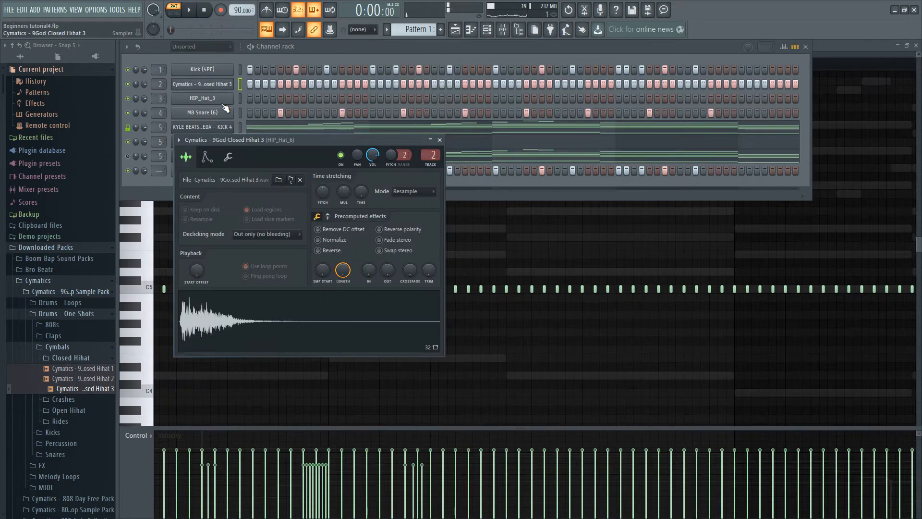
right_click(211, 88)
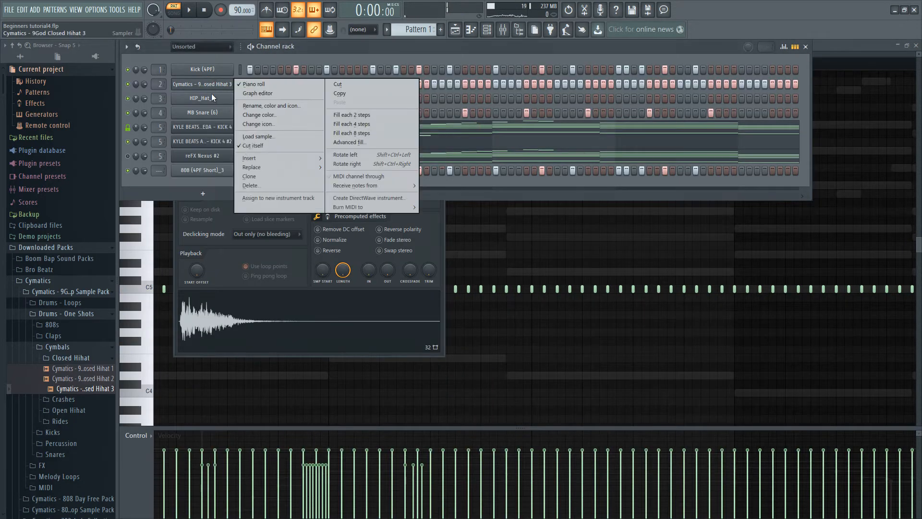
left_click(255, 146)
key("space")
left_click(431, 217)
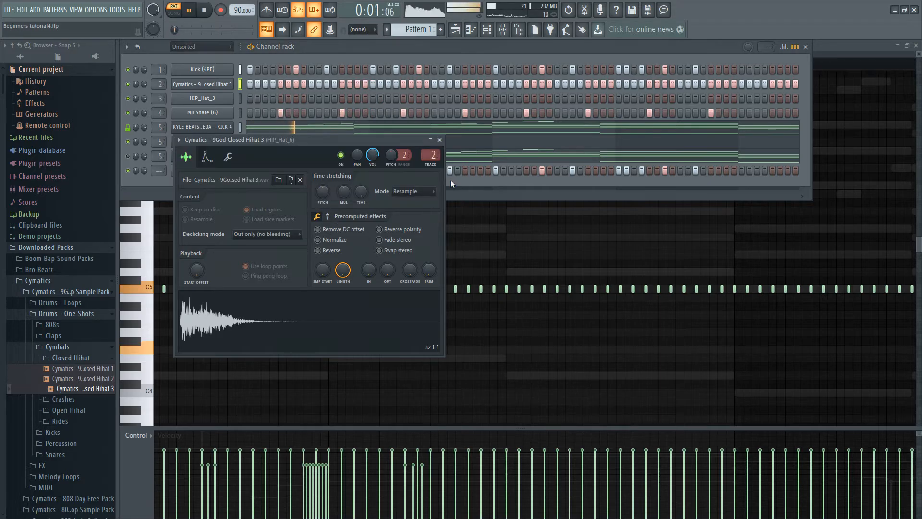
left_click(440, 140)
key("F6")
scroll(319, 271, "down", 3)
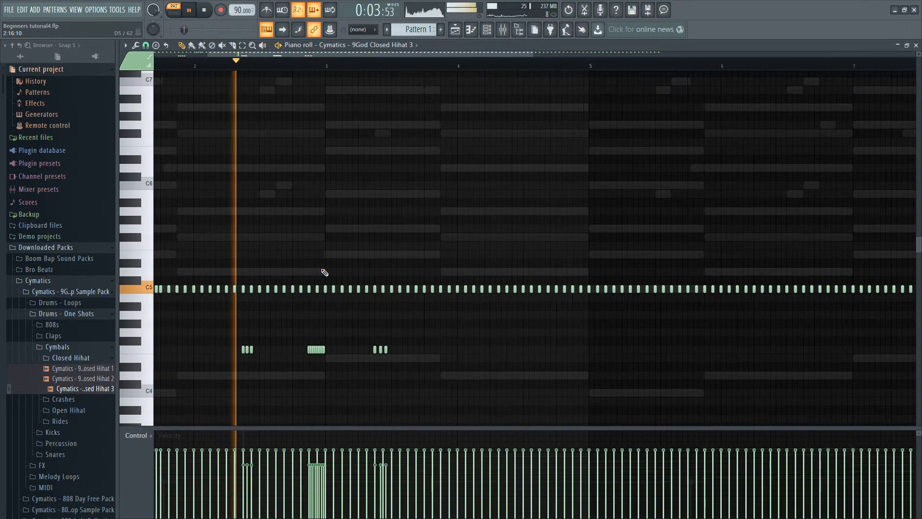
Step: Add a short closed hi-hat roll on F4 midway through bar 4, playing from late bar 3 to check it
scroll(325, 272, "up", 3)
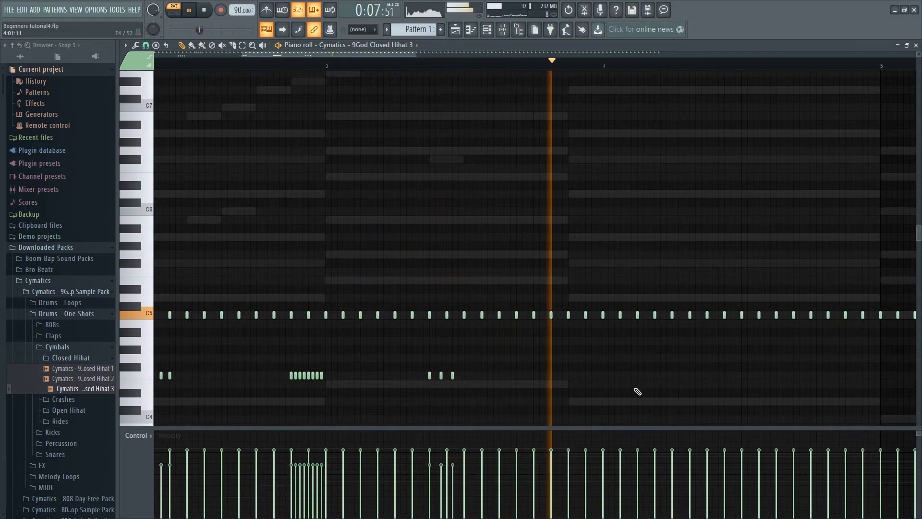
left_click_drag(589, 369, 415, 362)
key("space")
left_click(315, 64)
key("space")
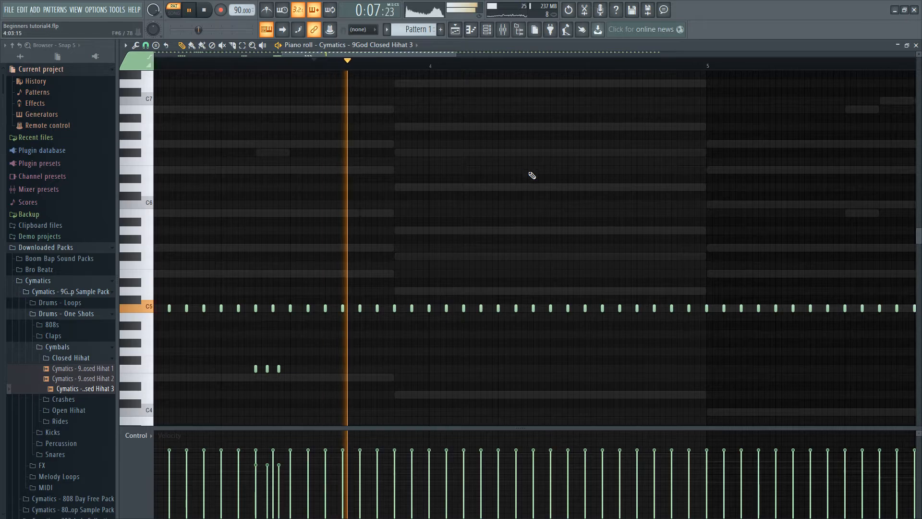
key("space")
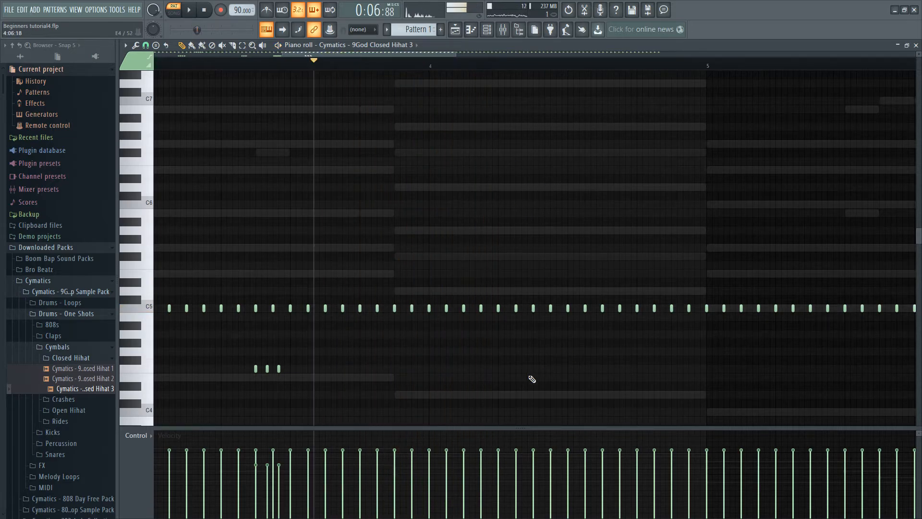
left_click_drag(370, 355, 541, 375)
Step: Replace the closed hi-hats in bars 5 to 8 with a copy of bars 1 to 4 and play the pattern
key("space")
scroll(697, 327, "down", 4)
left_click_drag(789, 278, 418, 339)
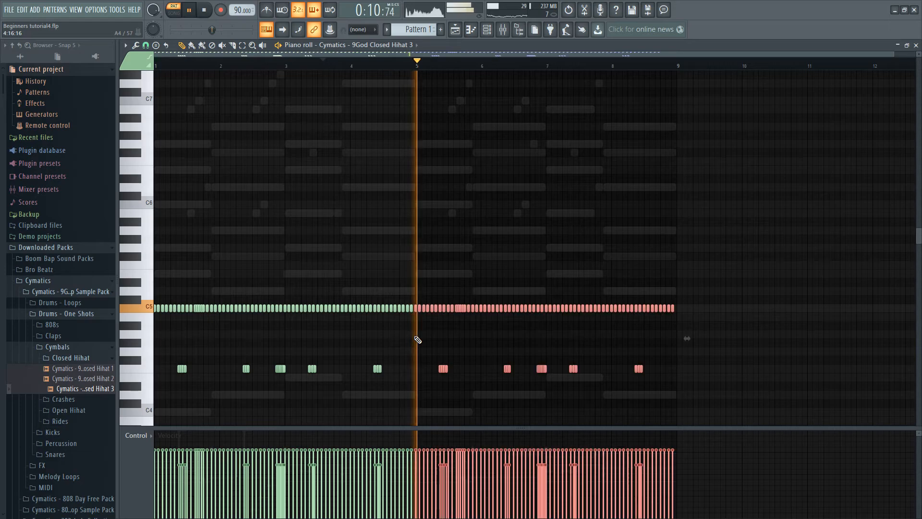
Step: Add two extra MB Snare (6) hits on C5 at steps 8 and 10 of bar 1 and play the pattern
key("F6")
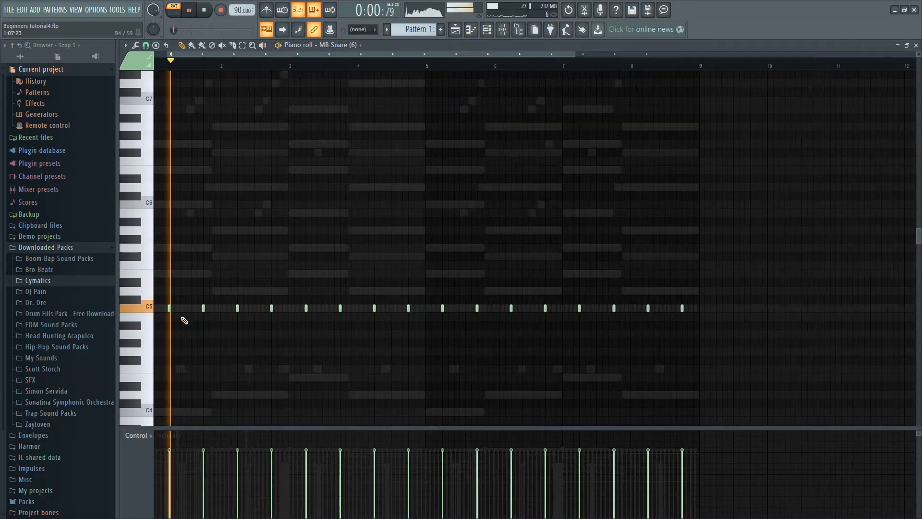
key("space")
scroll(181, 336, "up", 4)
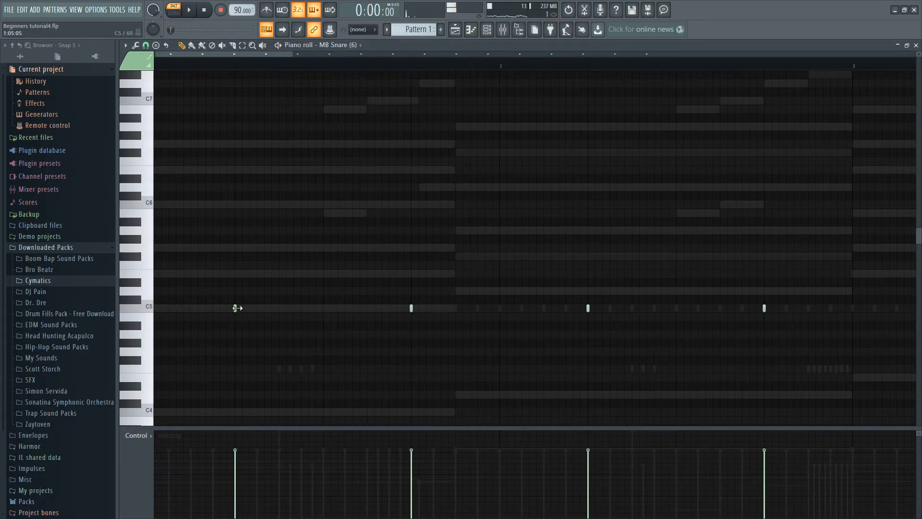
key("space")
left_click(346, 309)
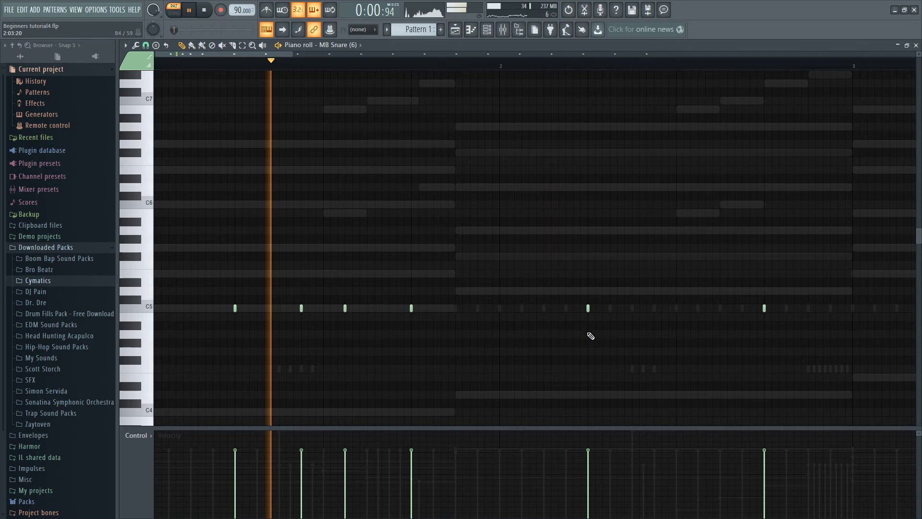
key("F6")
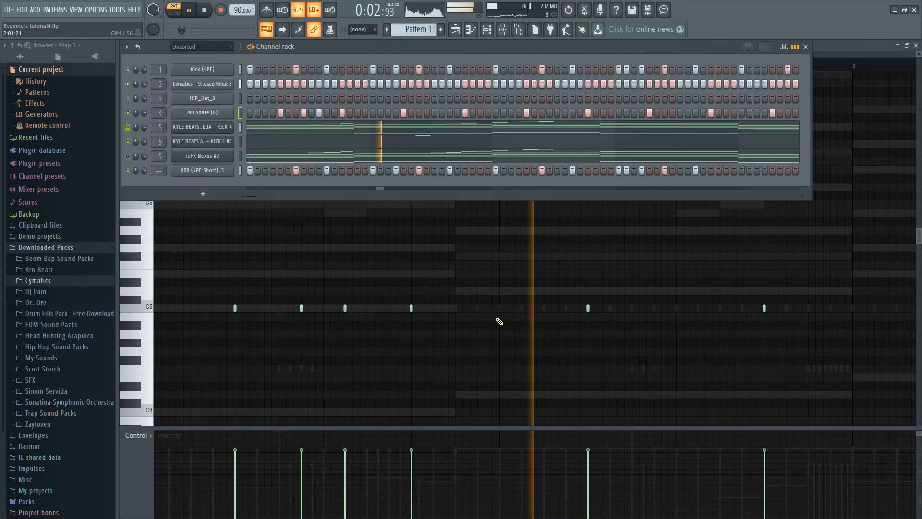
Step: Duplicate the 808 (4PF Short)_3 notes of bars 1 to 4 into bars 5 to 8 and play the pattern
key("F6")
key("space")
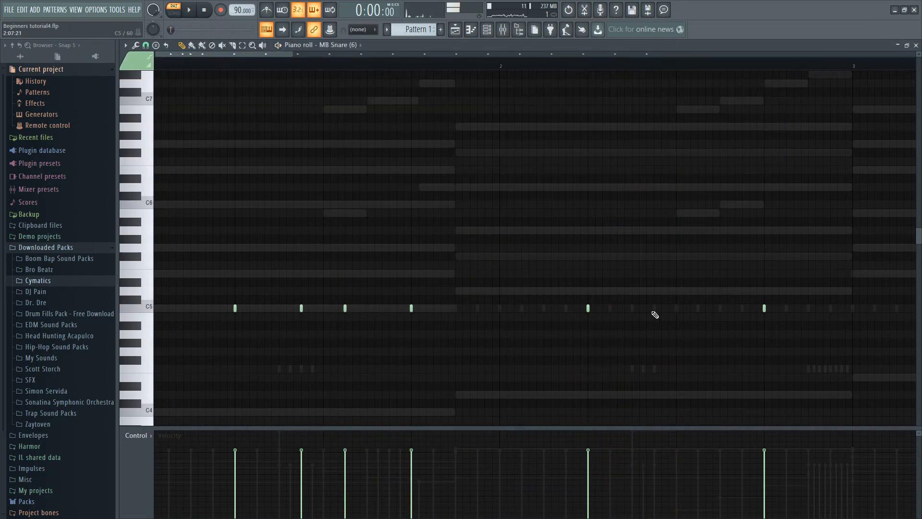
key("space")
scroll(624, 350, "down", 1)
left_click_drag(621, 353, 592, 365)
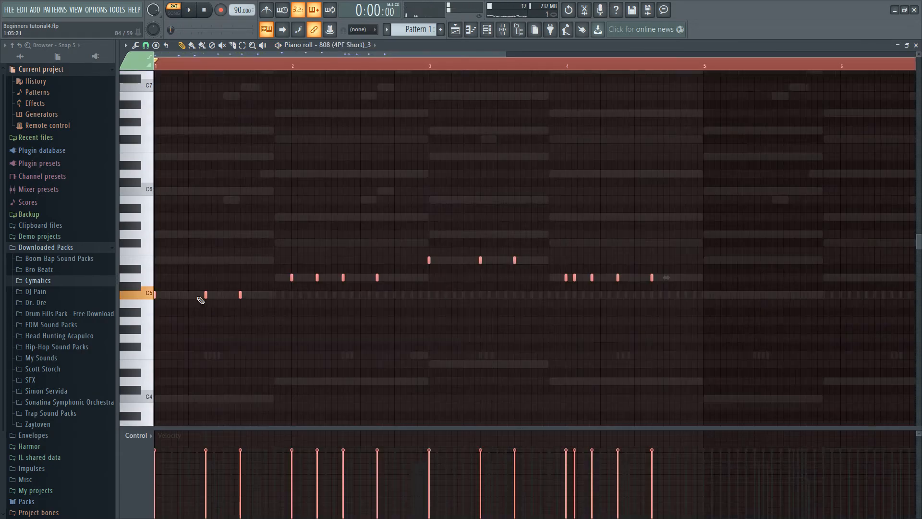
key("ctrl+b")
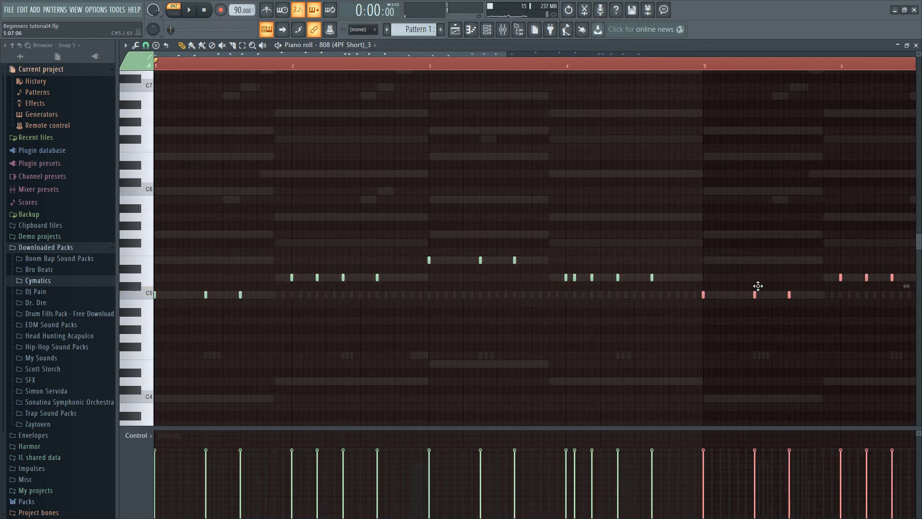
key("space")
scroll(716, 312, "up", 6)
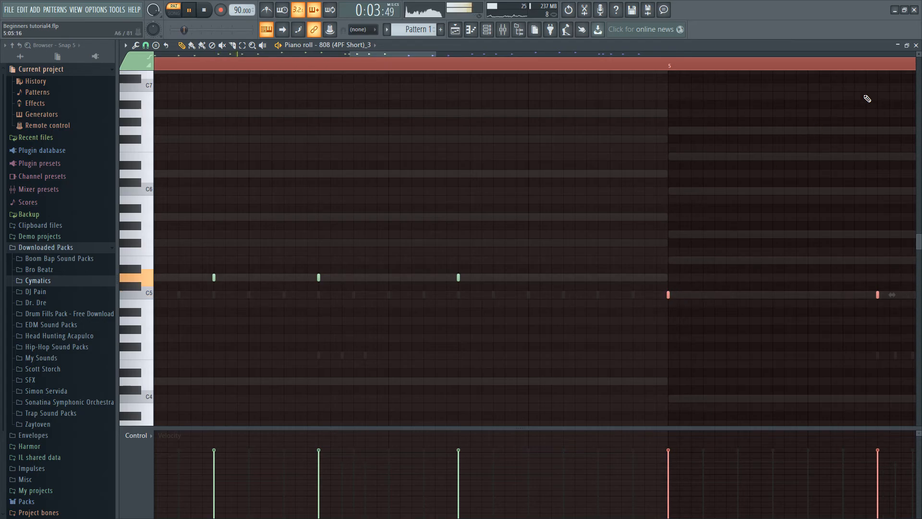
left_click(912, 45)
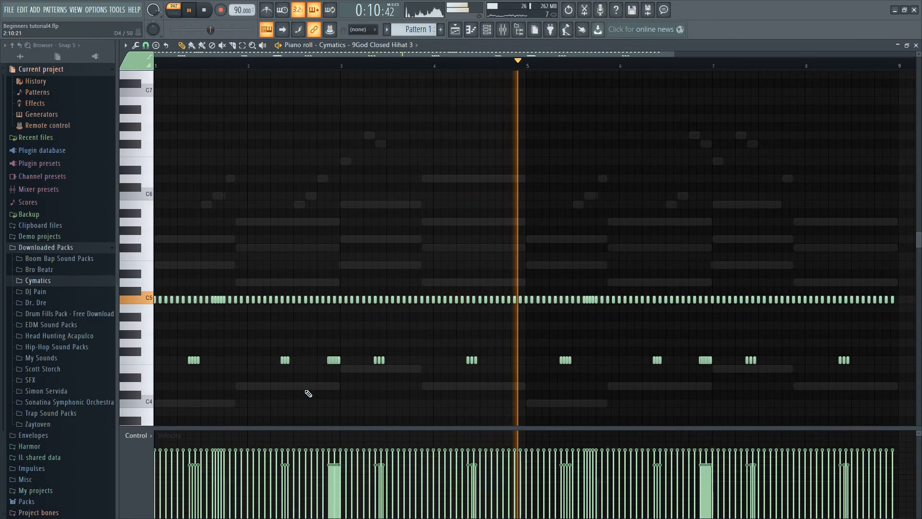
Step: Randomize the closed hi-hat note velocities with a small bipolar variation, then close the piano roll and stop playback
key("alt+r")
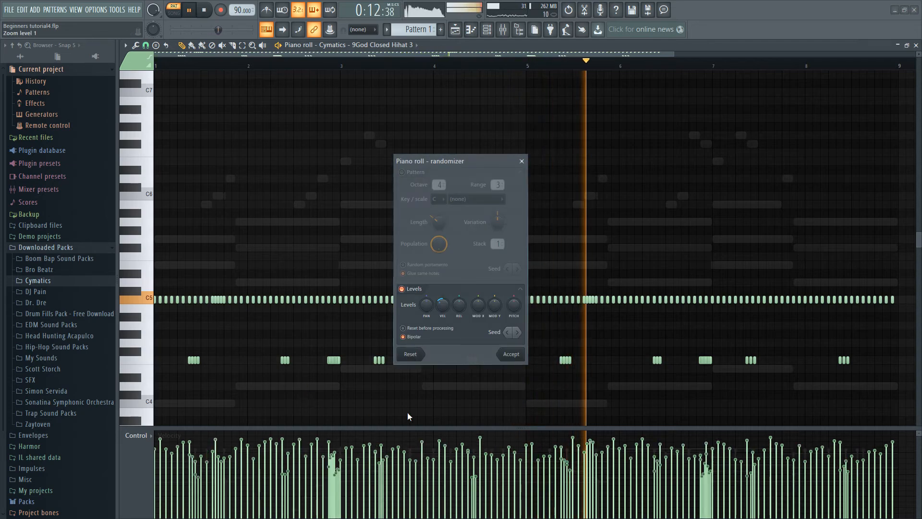
left_click_drag(442, 305, 442, 316)
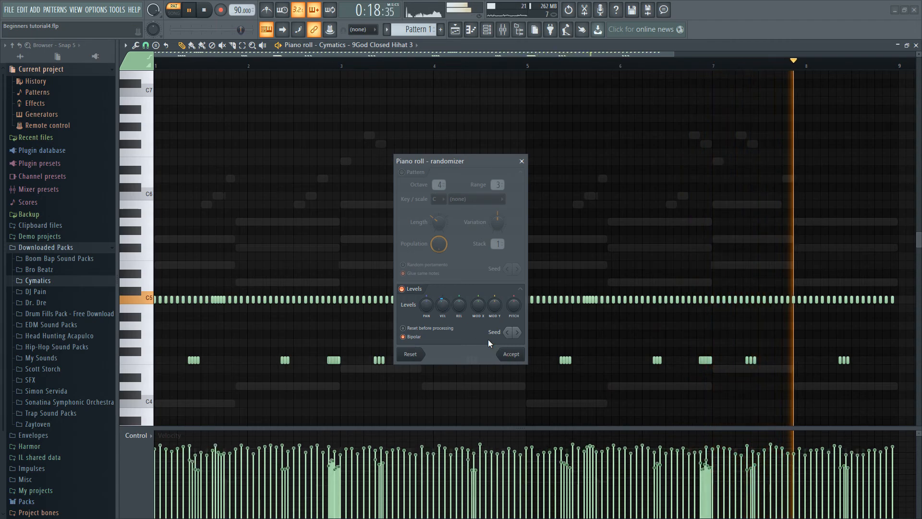
left_click(507, 354)
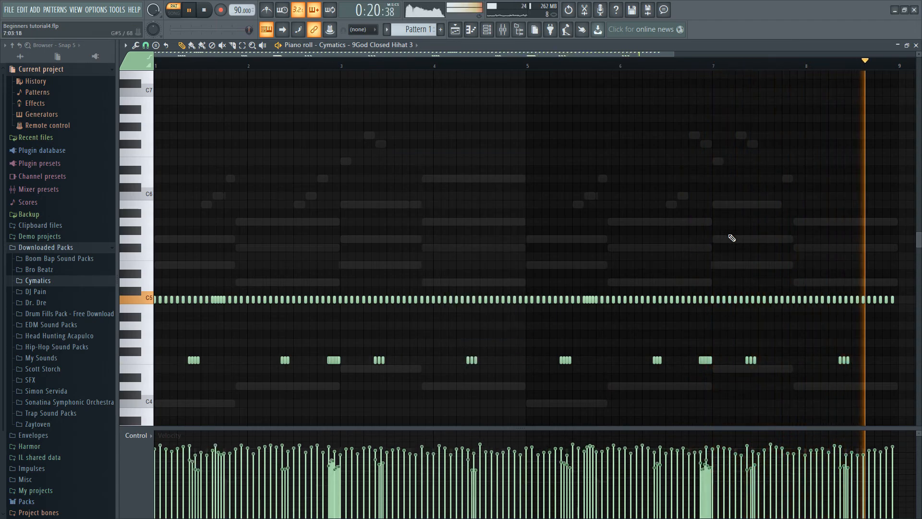
left_click(917, 46)
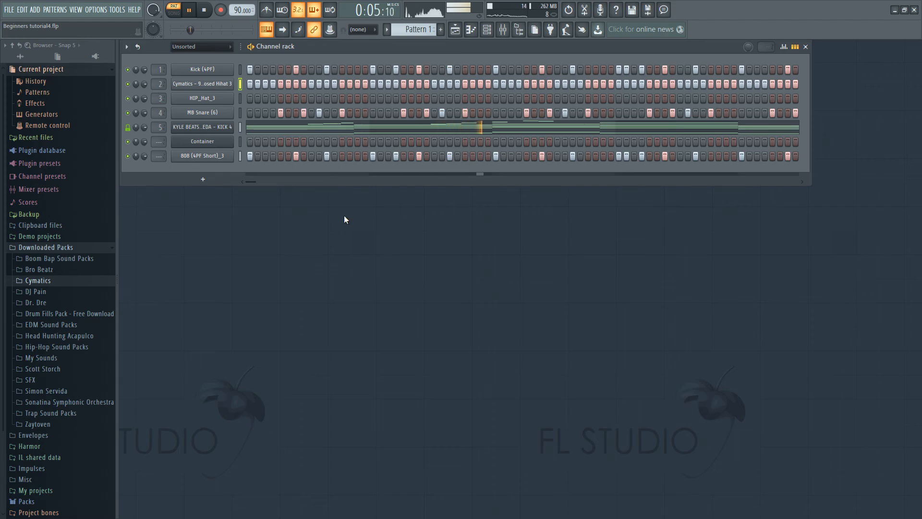
key("space")
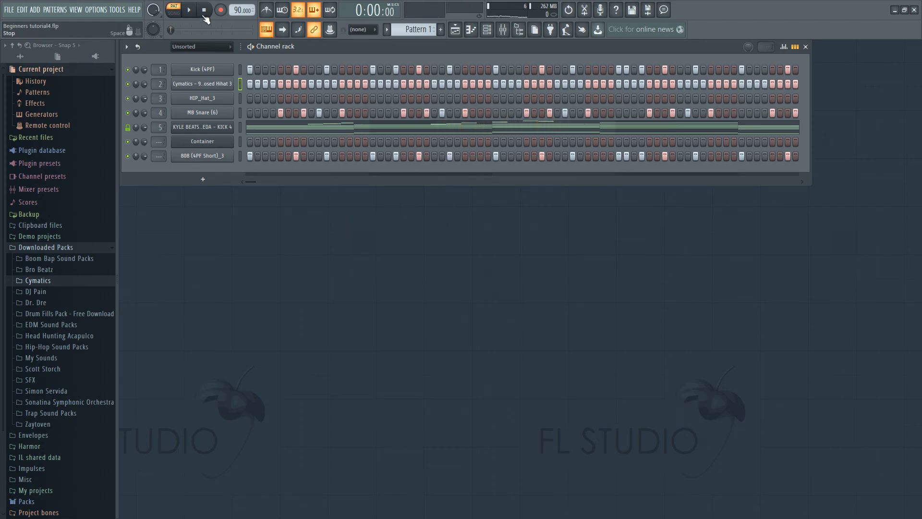